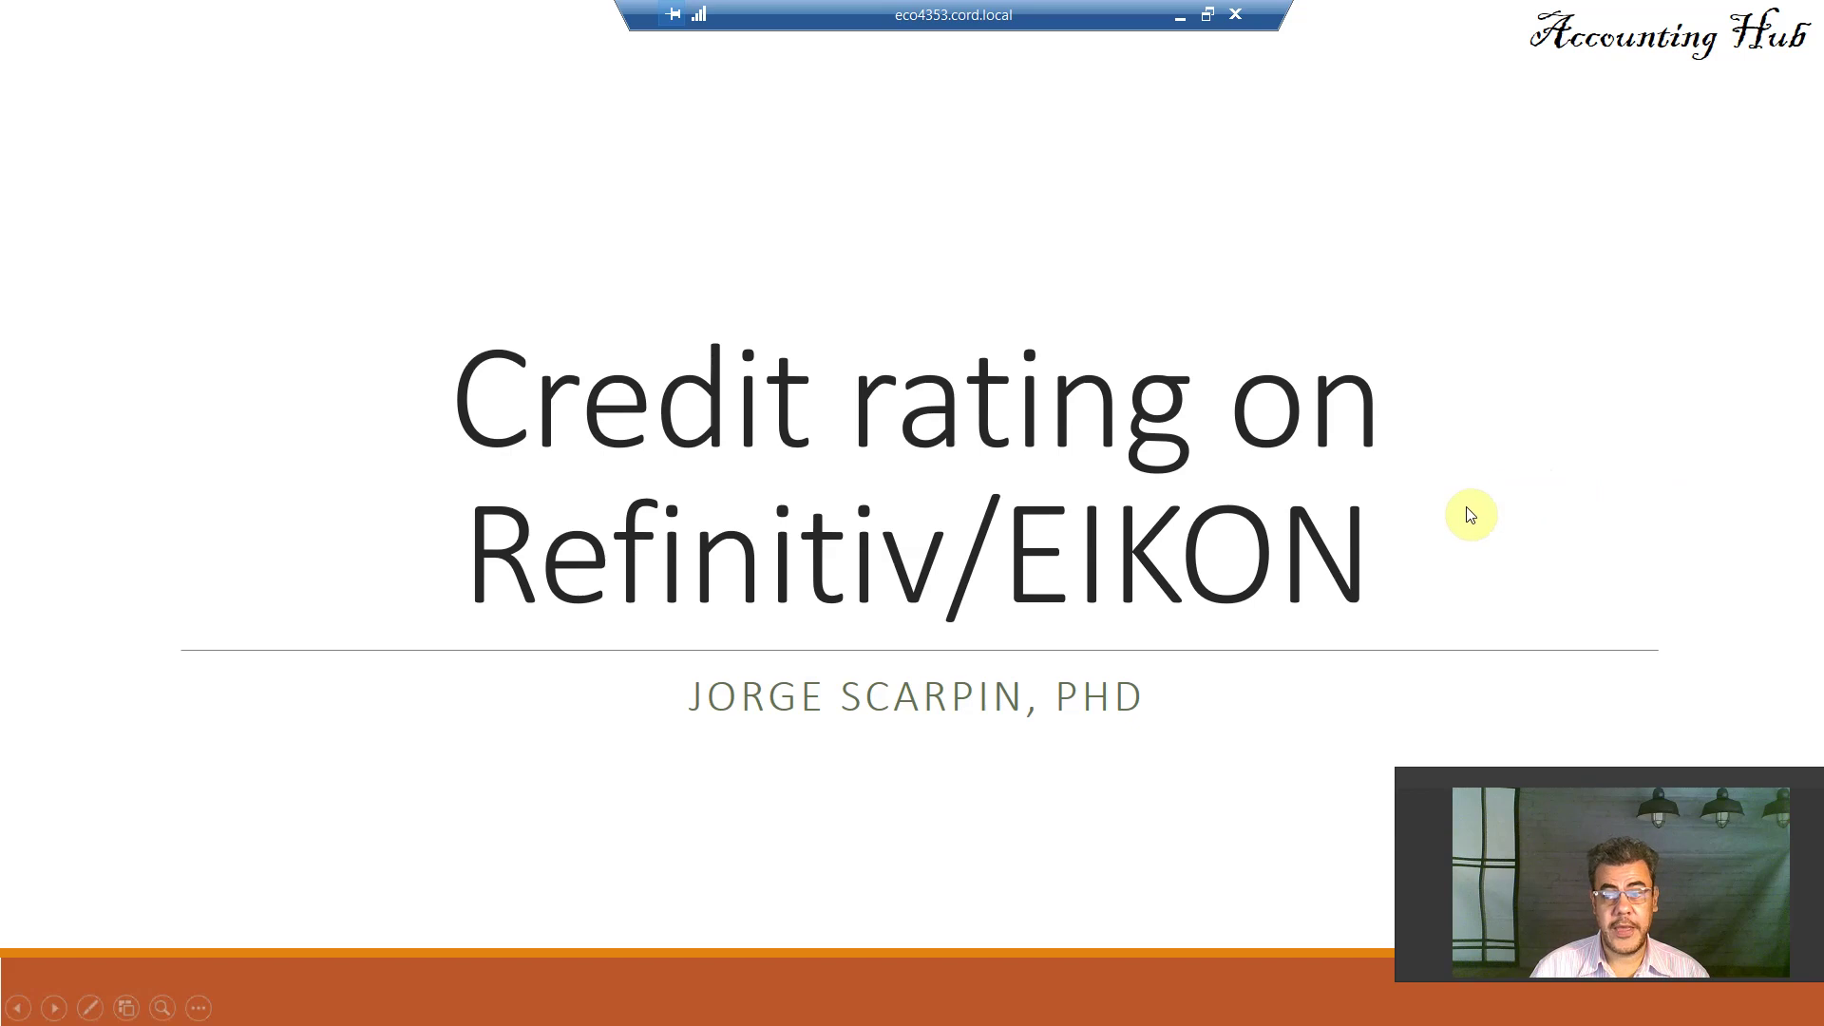
# - Switch from the PowerPoint credit rating title slide to the Eikon homepage in Chrome
pyautogui.hotkey('alt', 'Tab')
pyautogui.hotkey('alt', 'Tab')
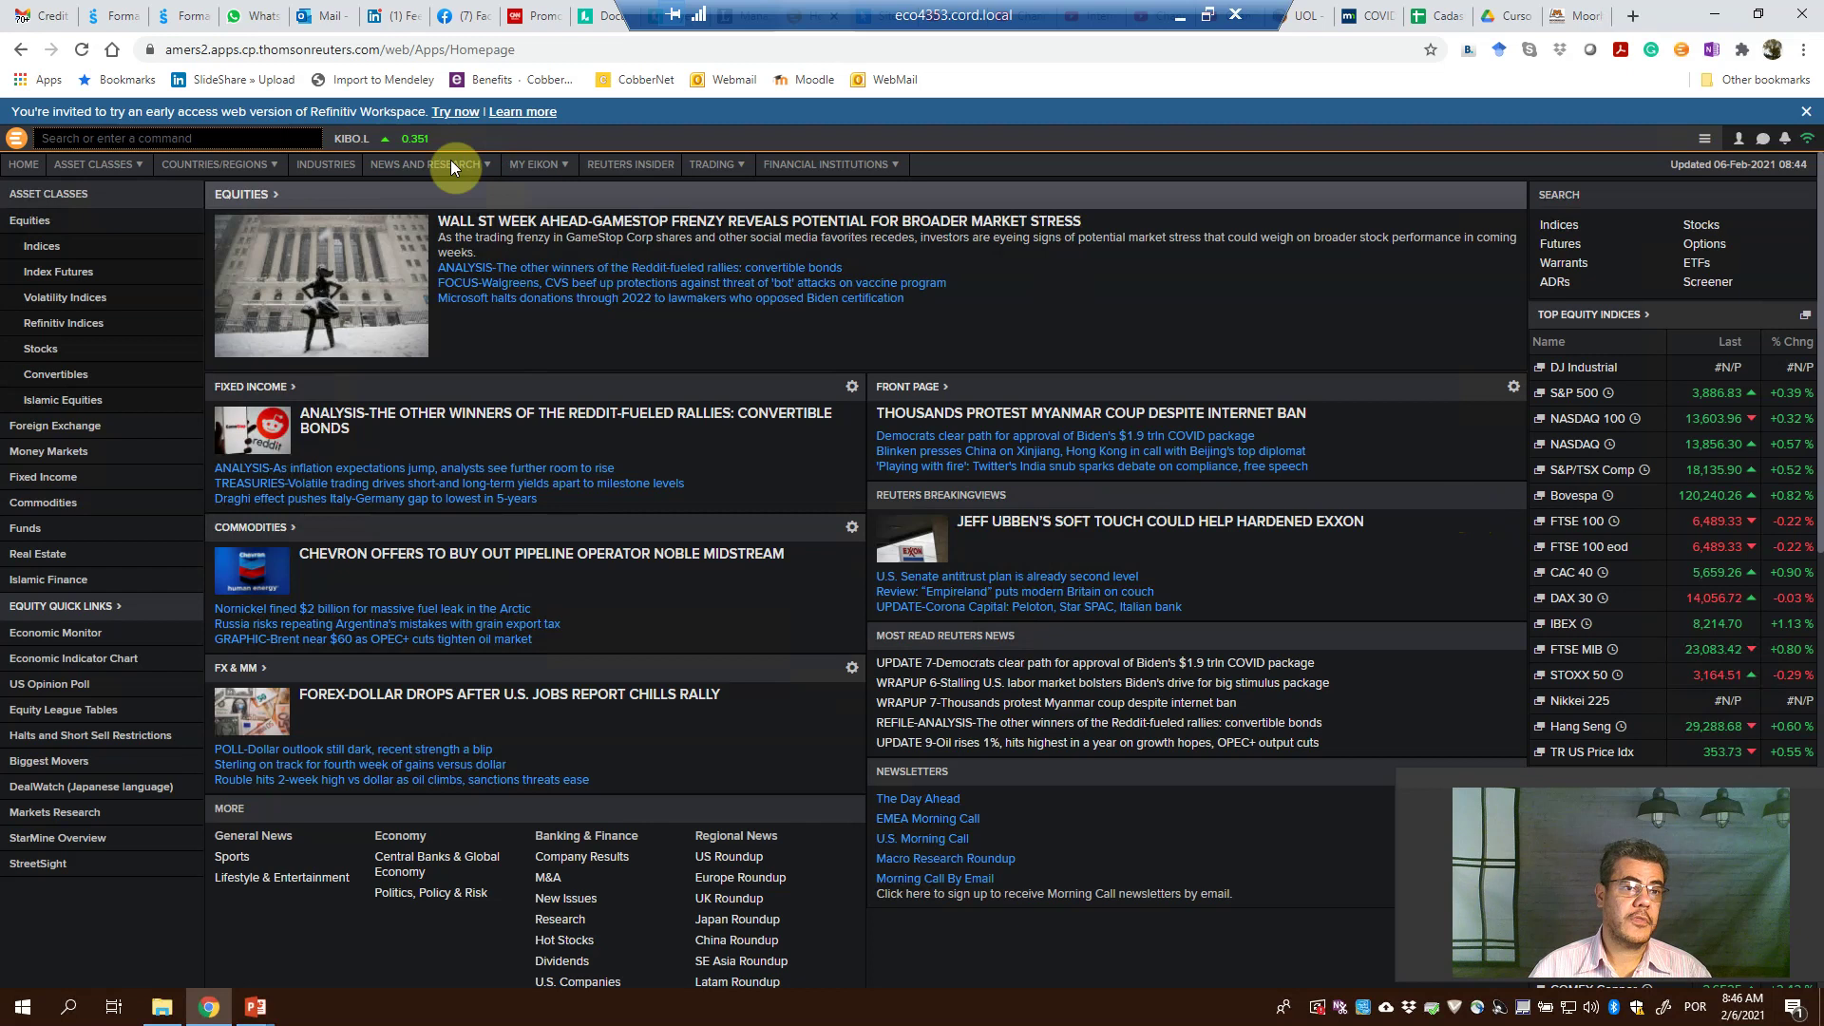
# - Search Eikon for 'coca col' and open the Coca-Cola Co (KO) overview page
pyautogui.click(287, 137)
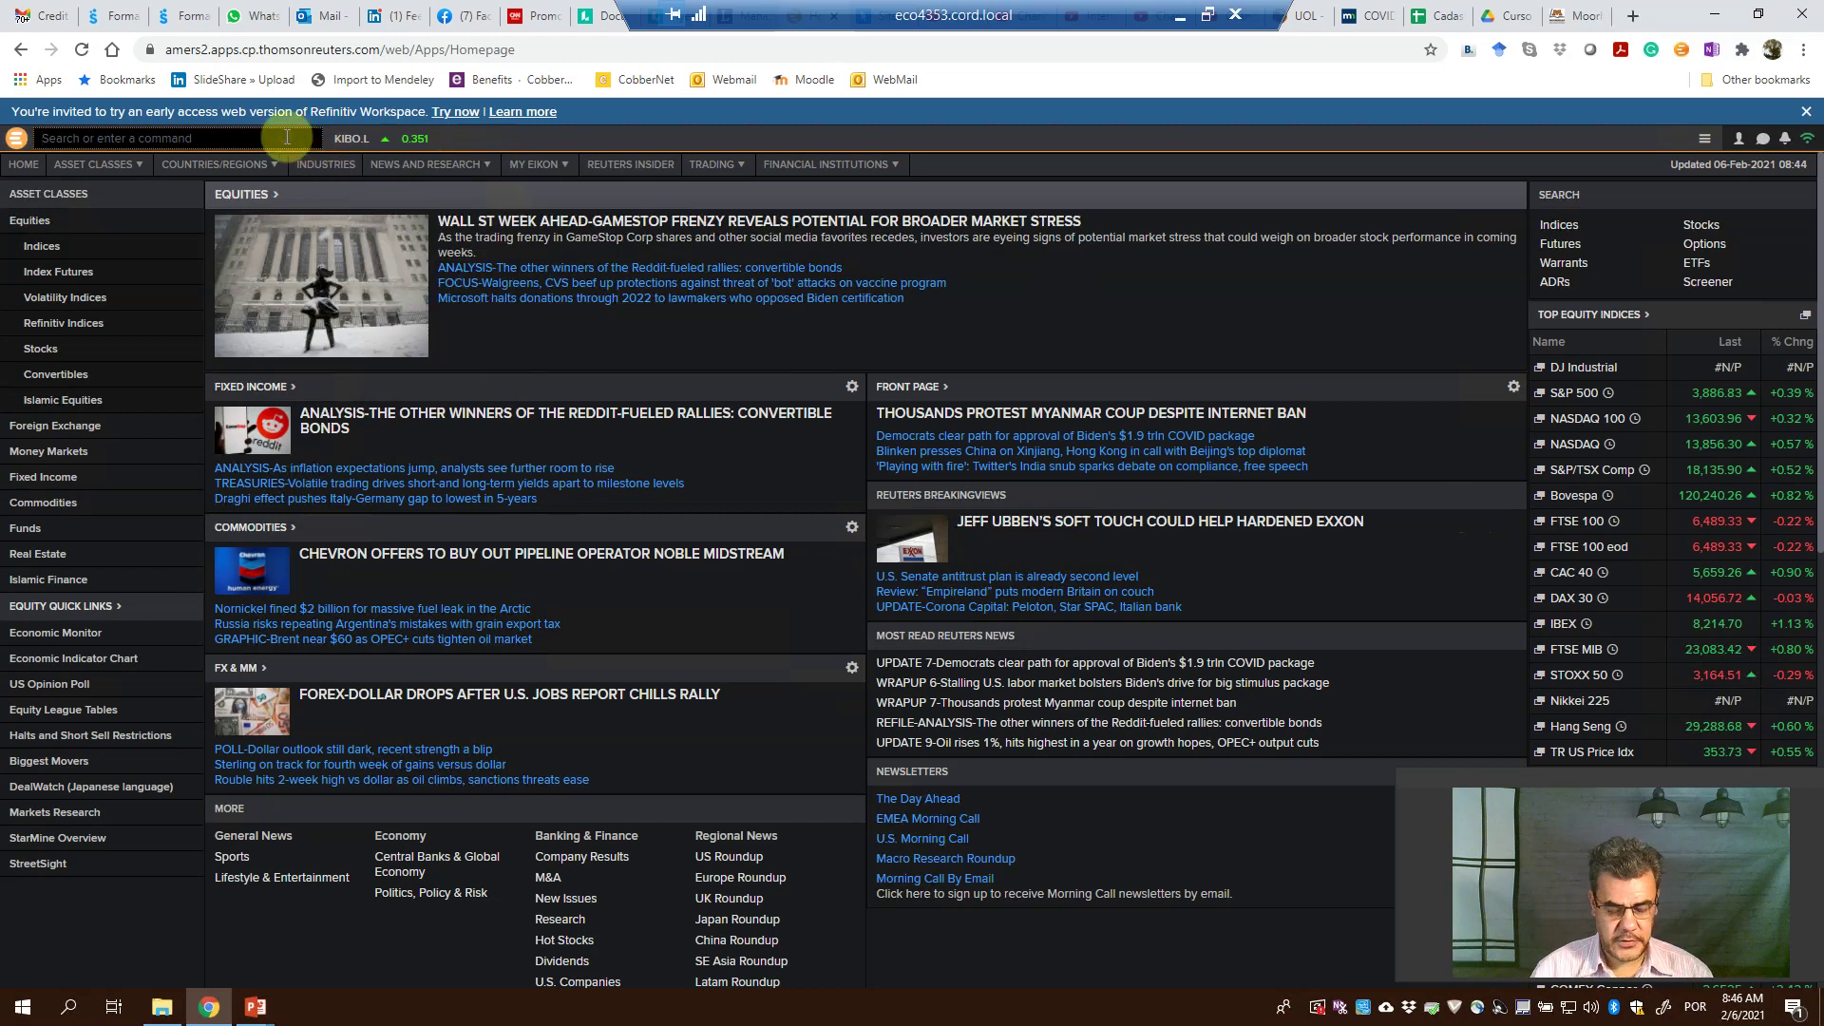
pyautogui.write('coca col')
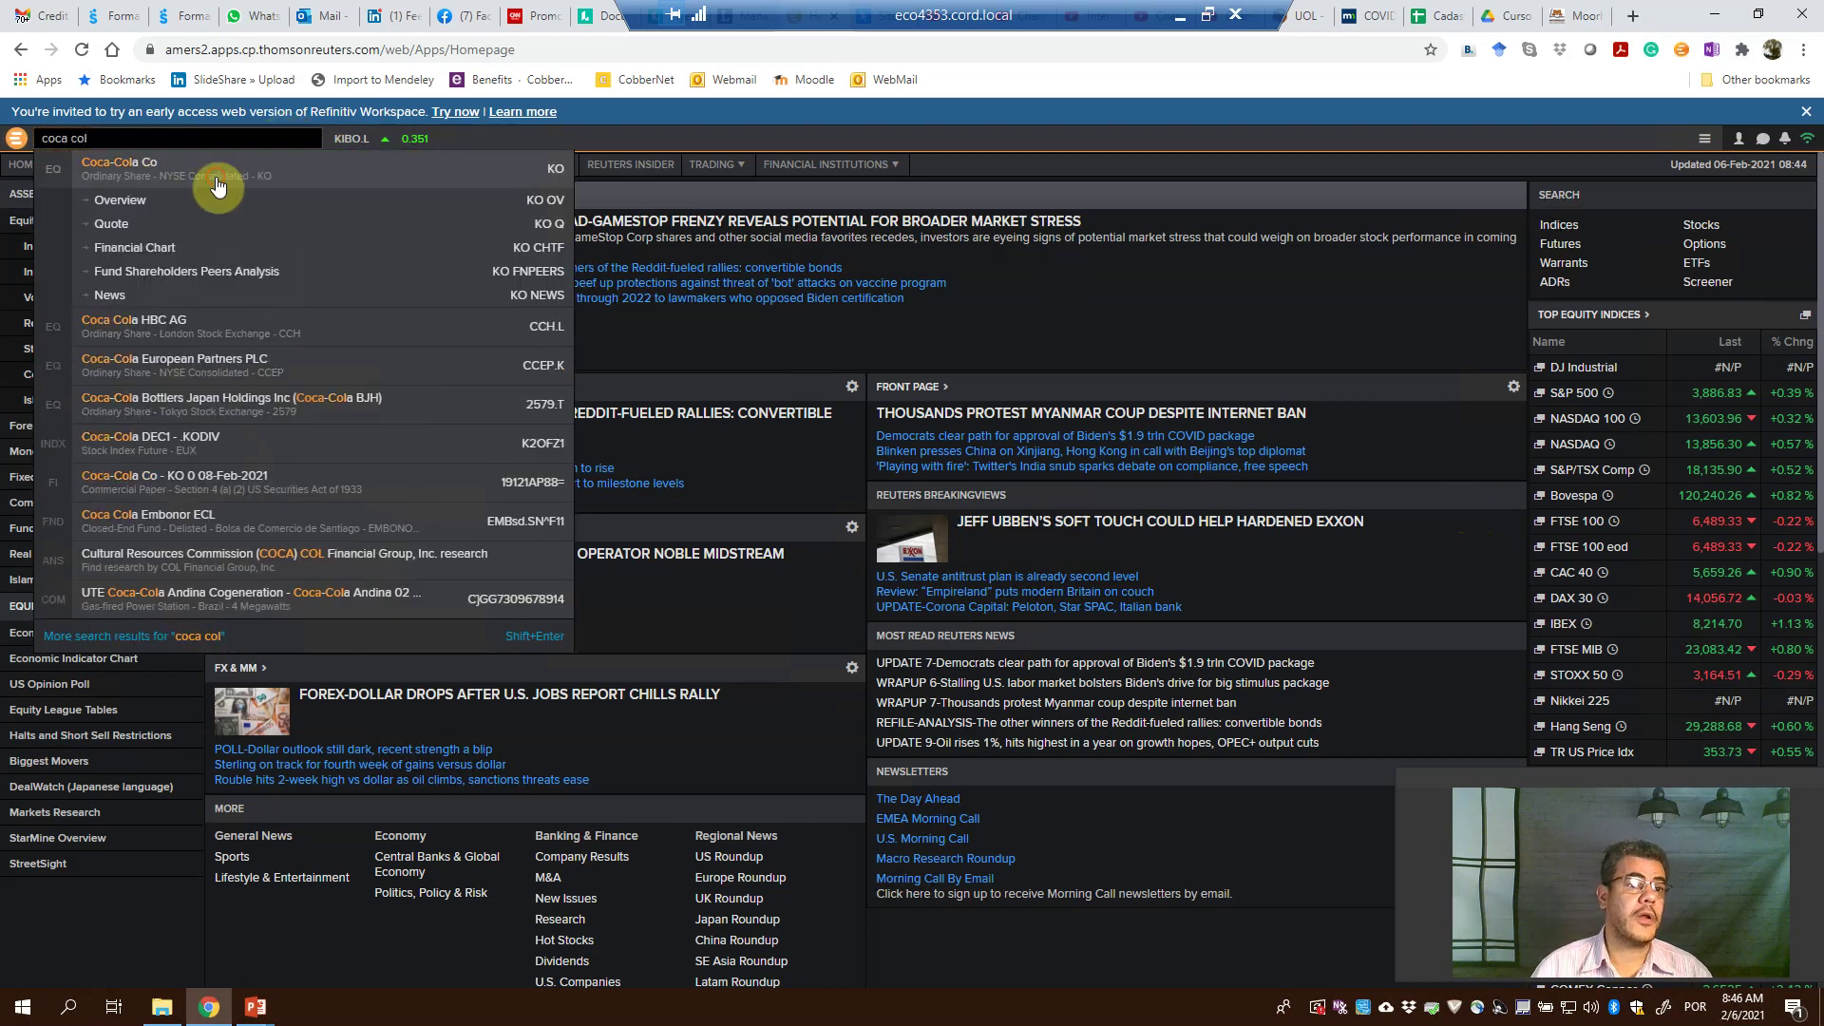
pyautogui.click(217, 183)
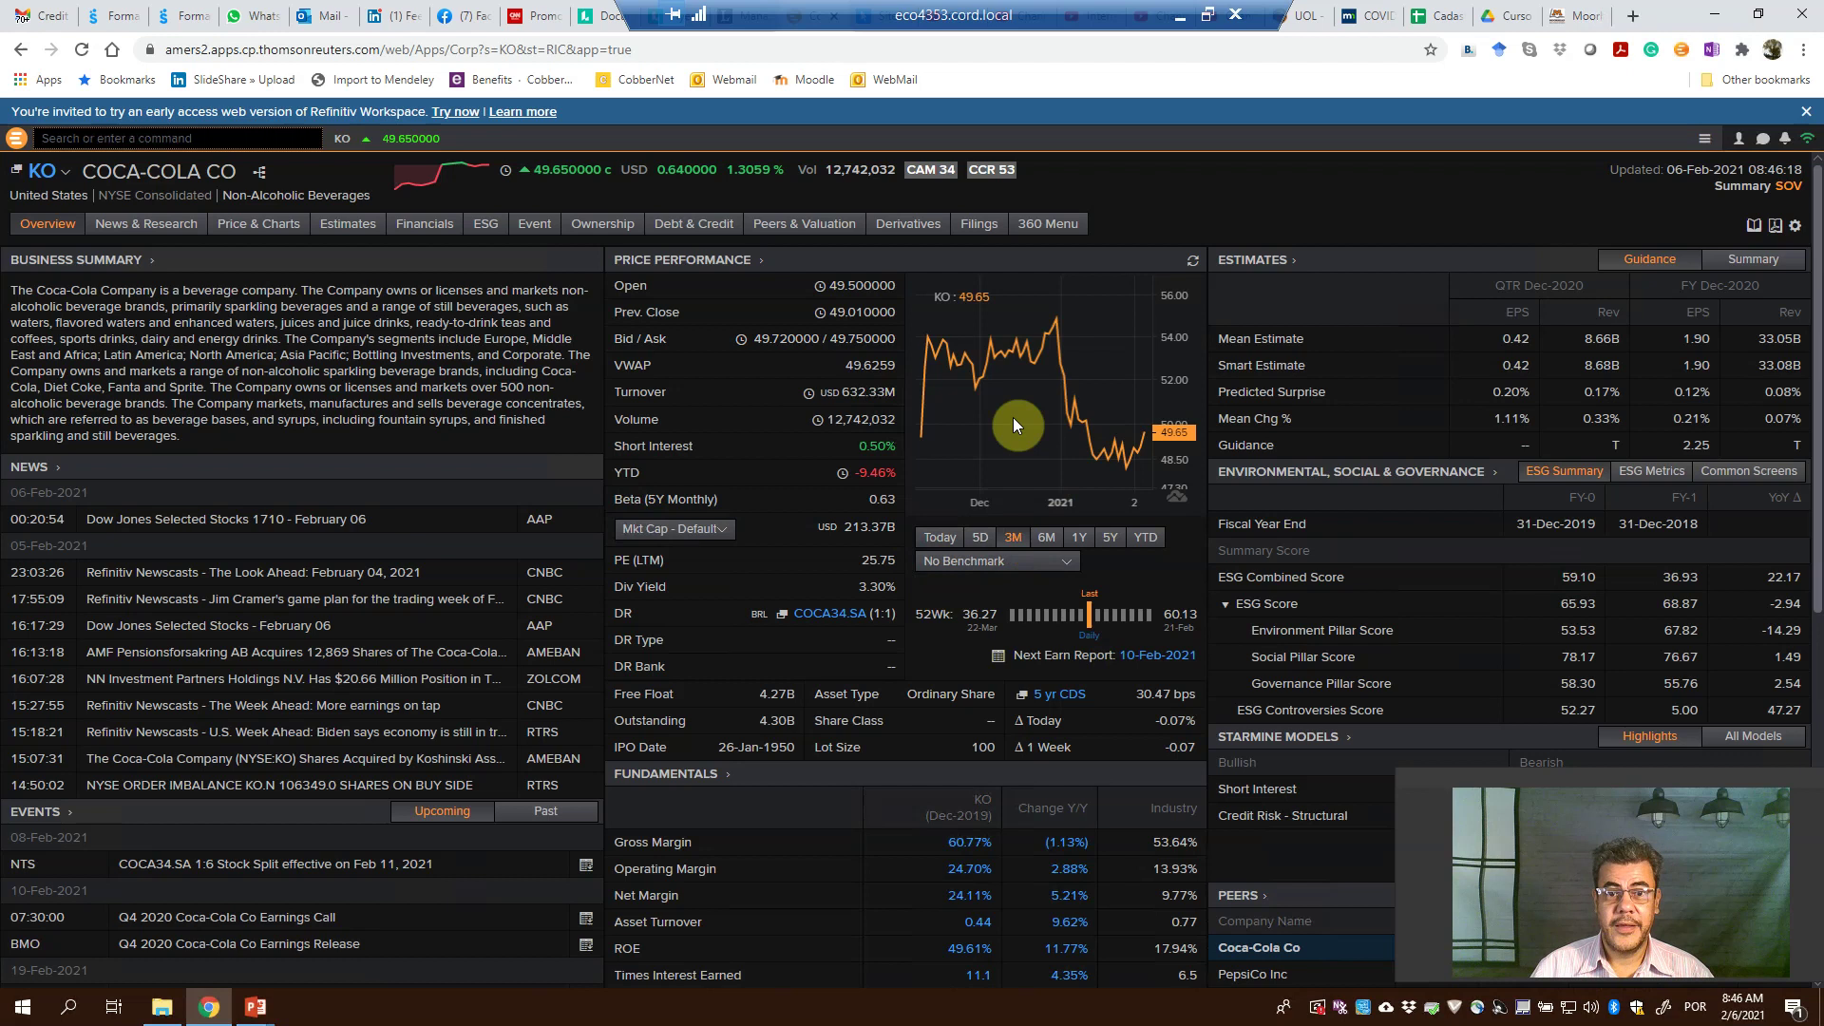
# - Show Coca-Cola's Value Chains list of suppliers and customers from the Peers & Valuation menu
pyautogui.moveTo(800, 235)
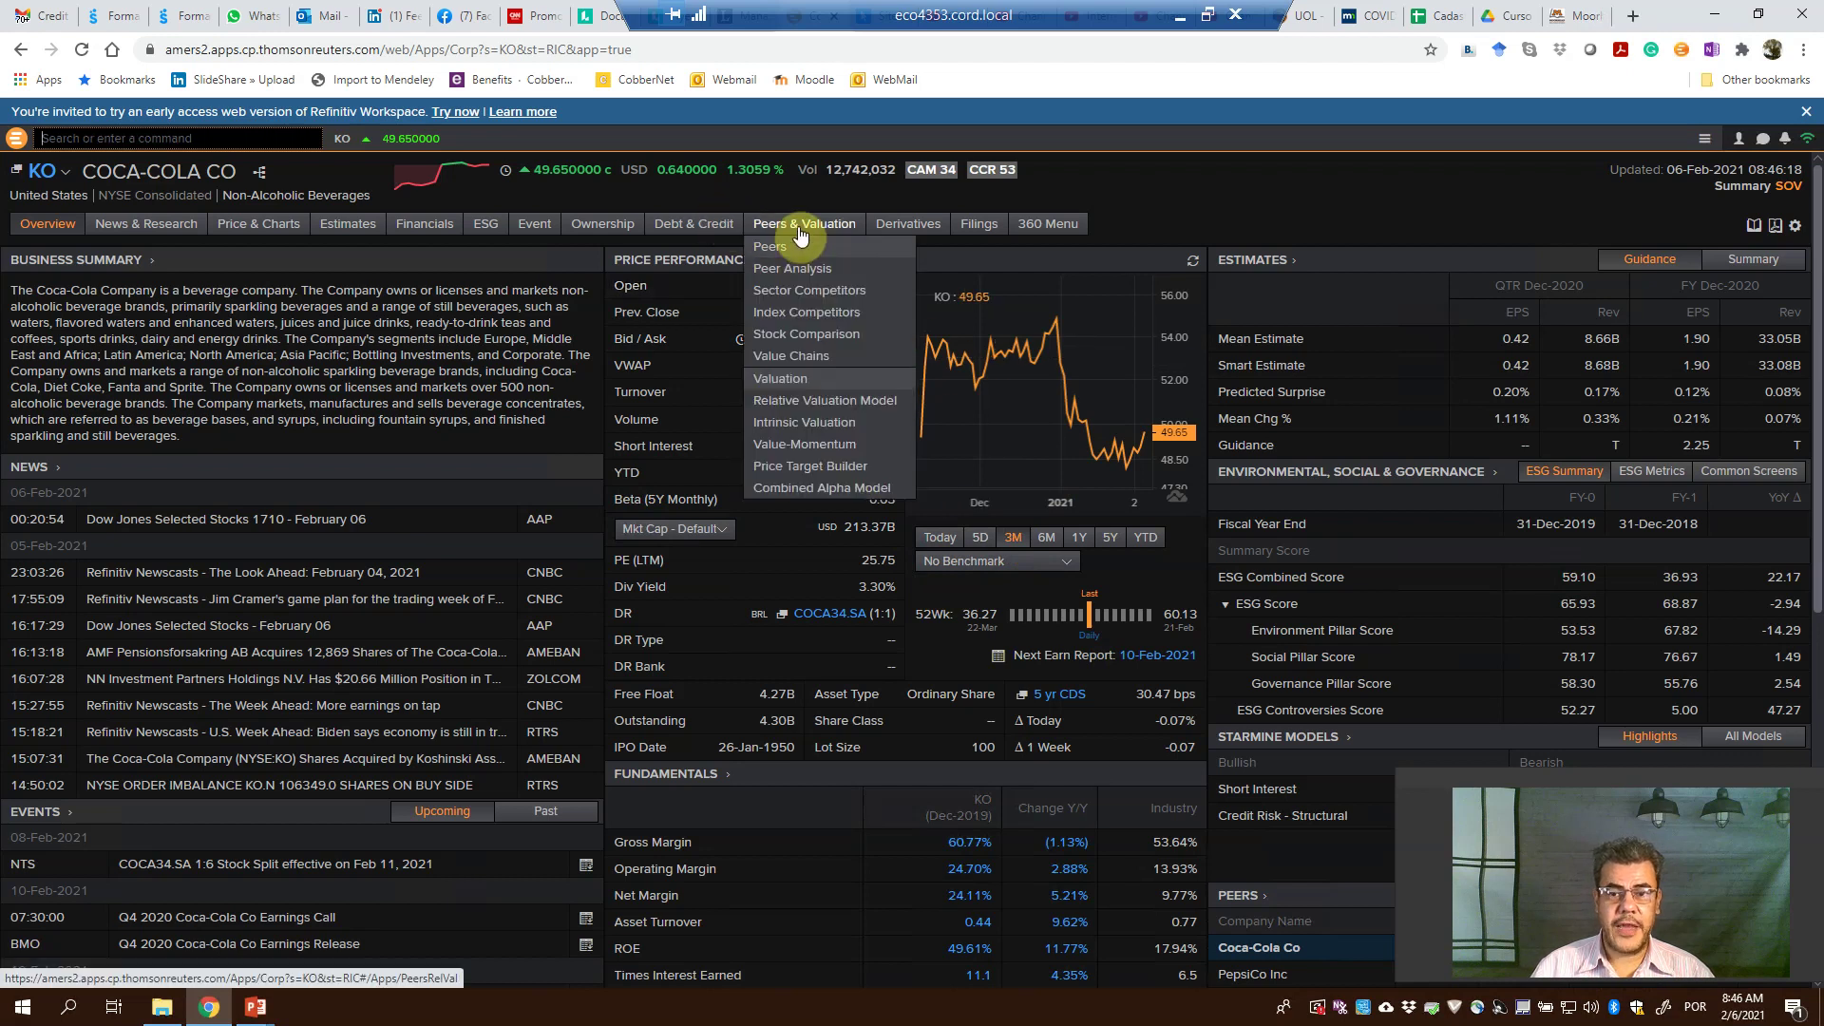
pyautogui.click(806, 366)
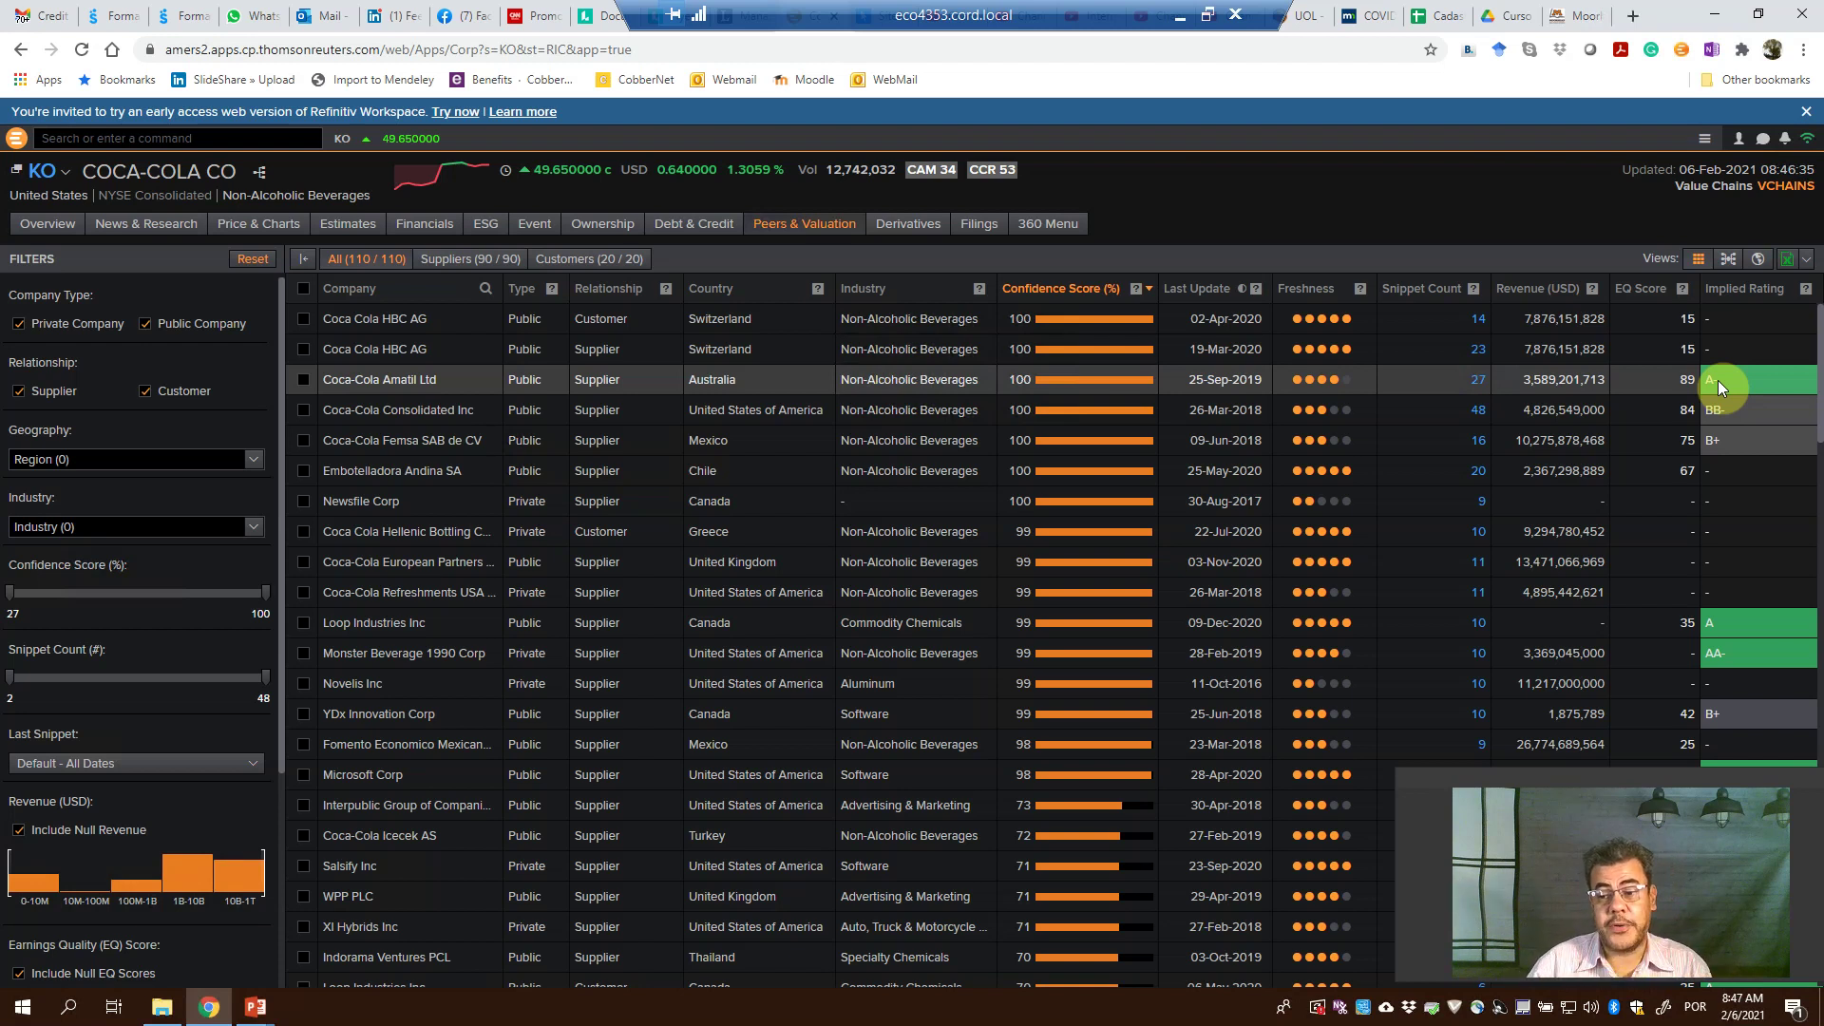
# - Find 'screener' in the Eikon App Library and launch the Screener app
pyautogui.click(17, 140)
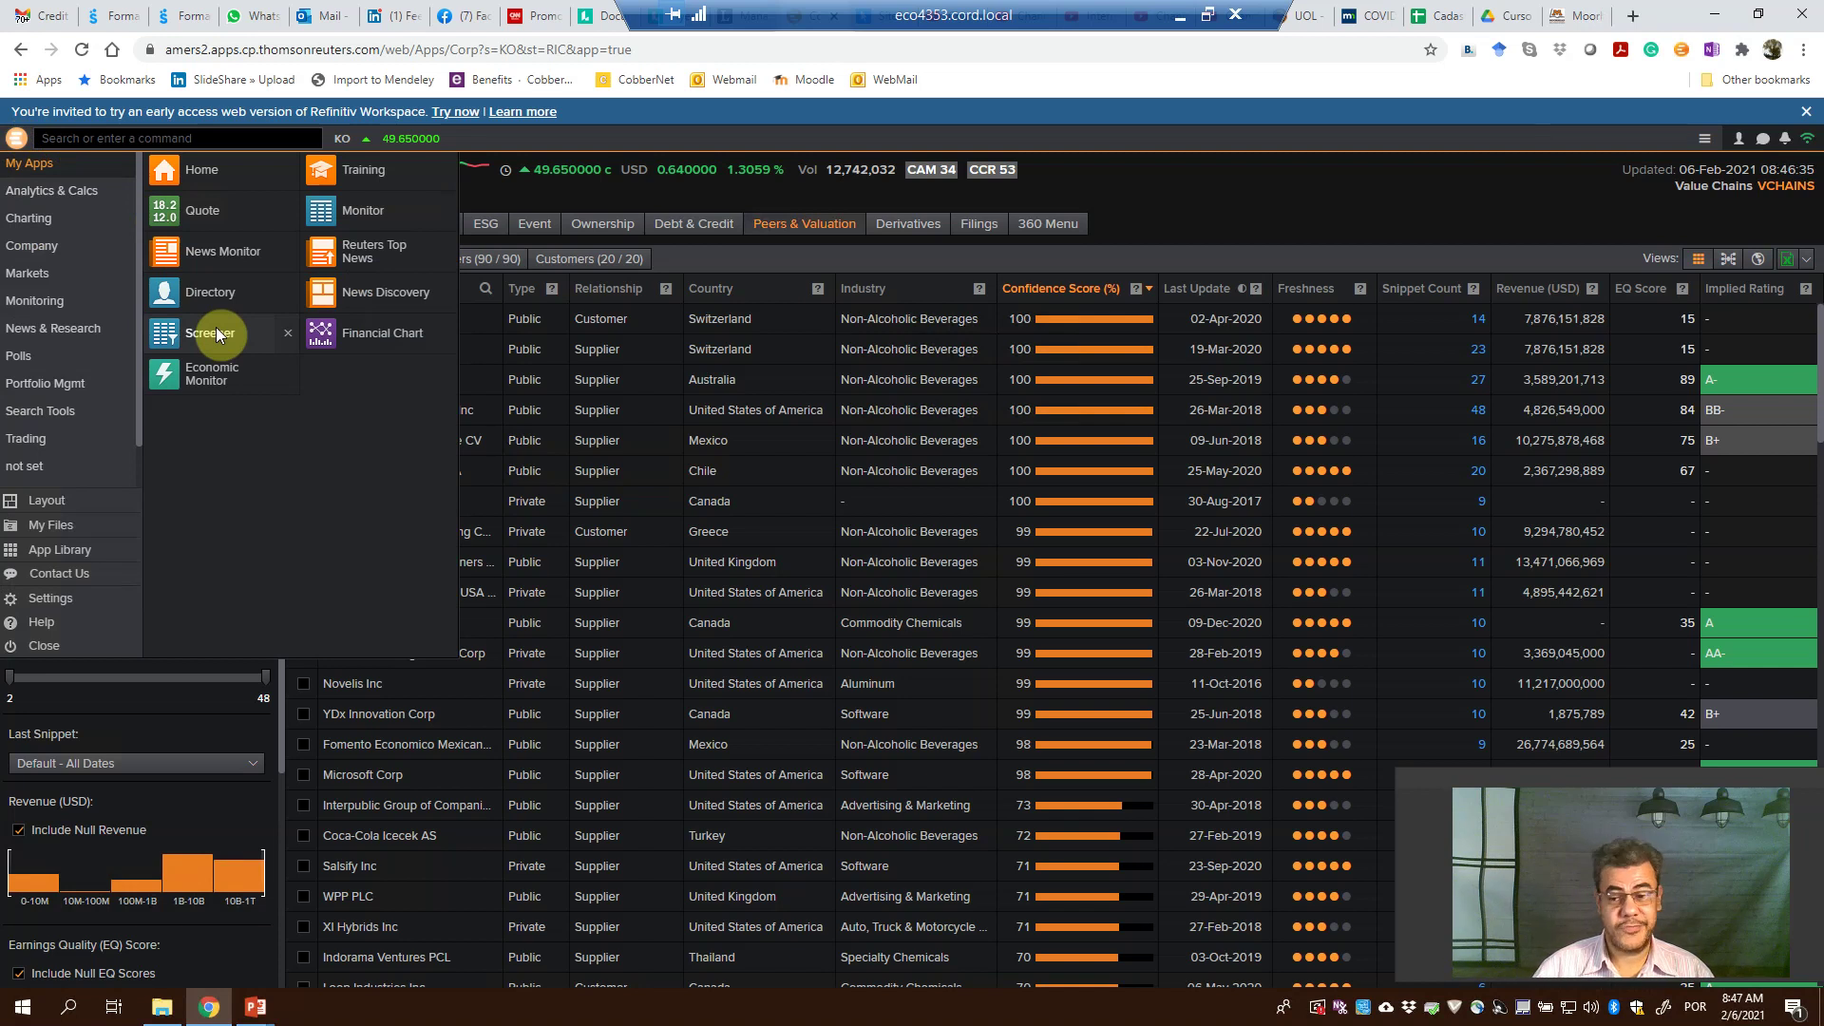
pyautogui.click(78, 549)
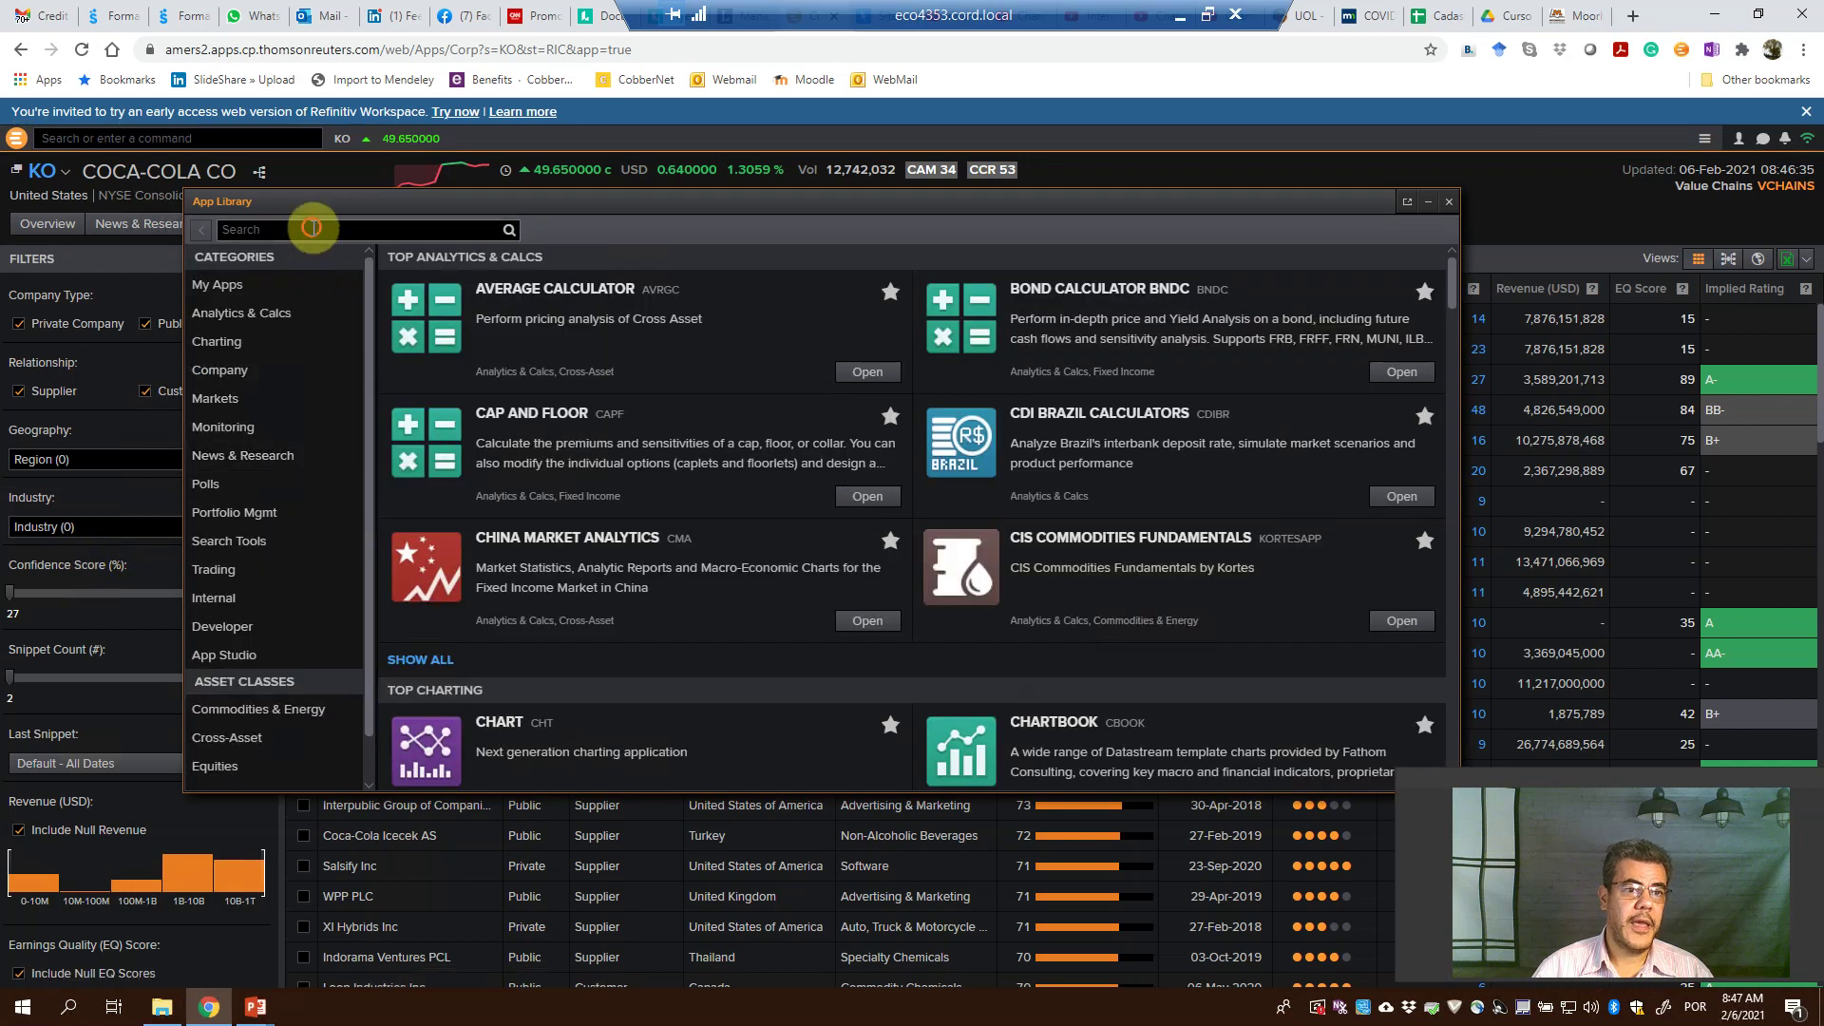
pyautogui.click(314, 228)
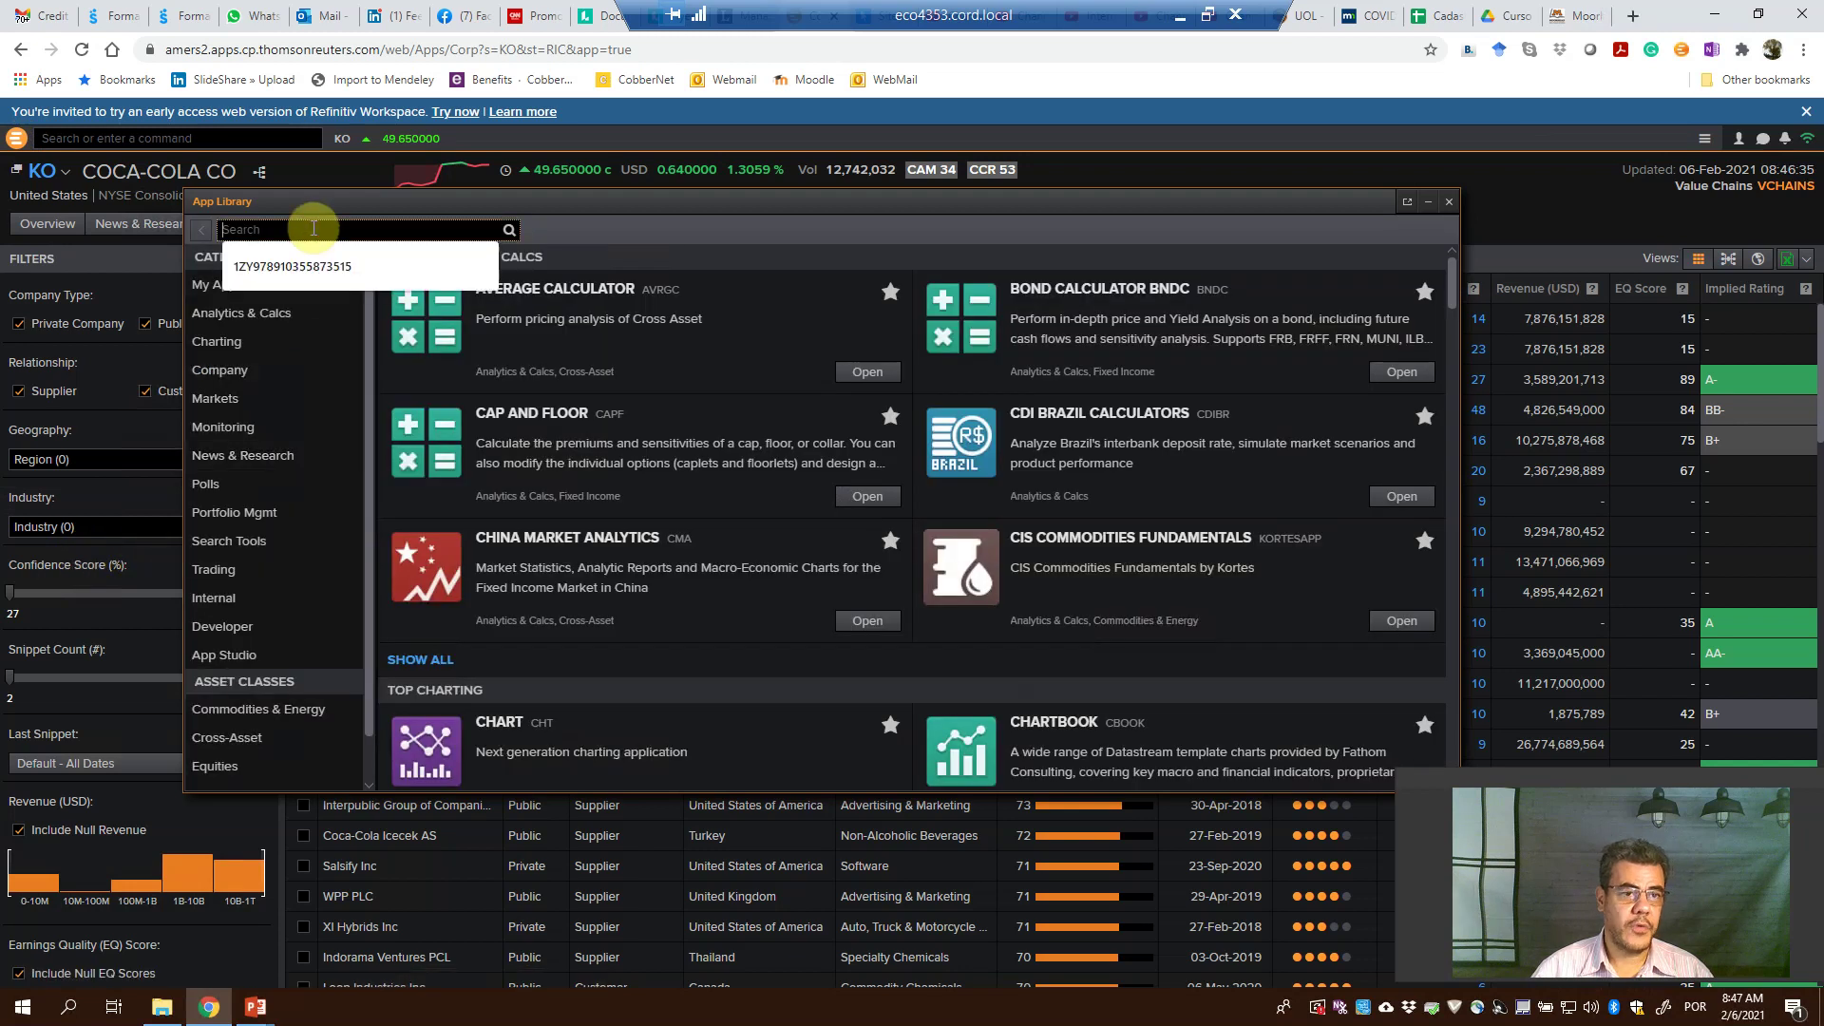
pyautogui.write('screener')
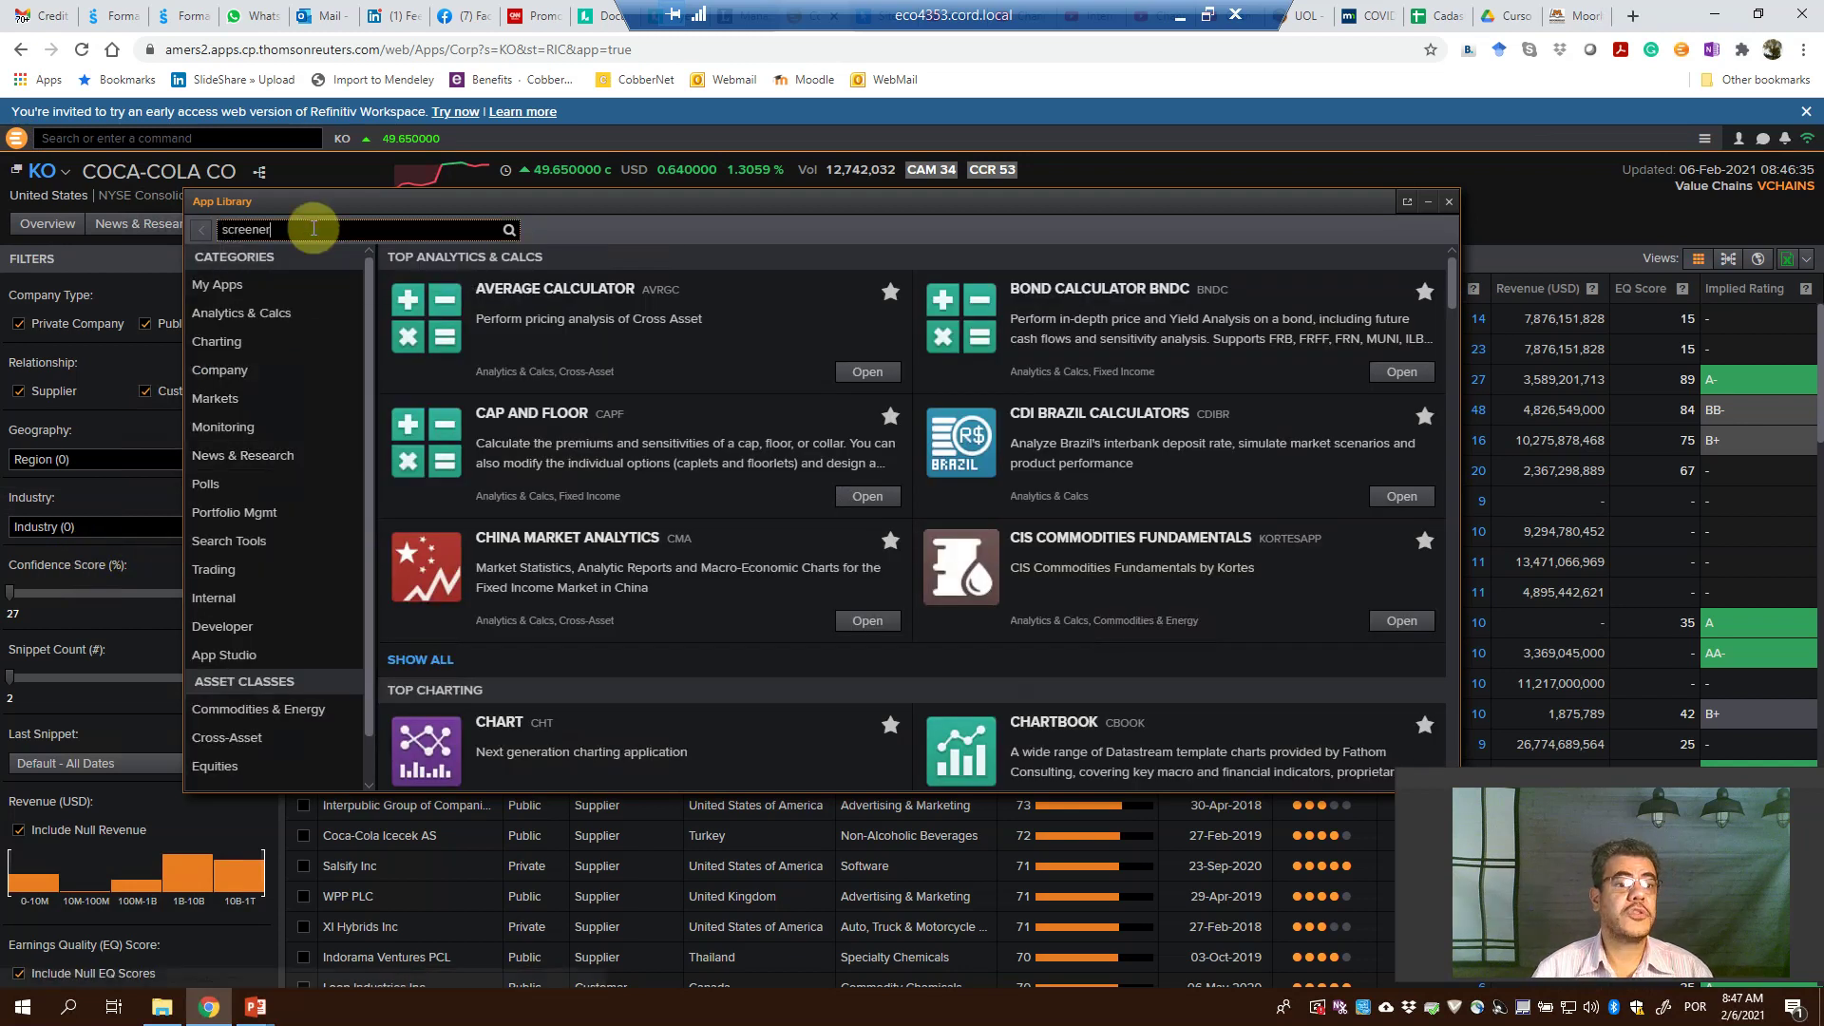
pyautogui.press('Return')
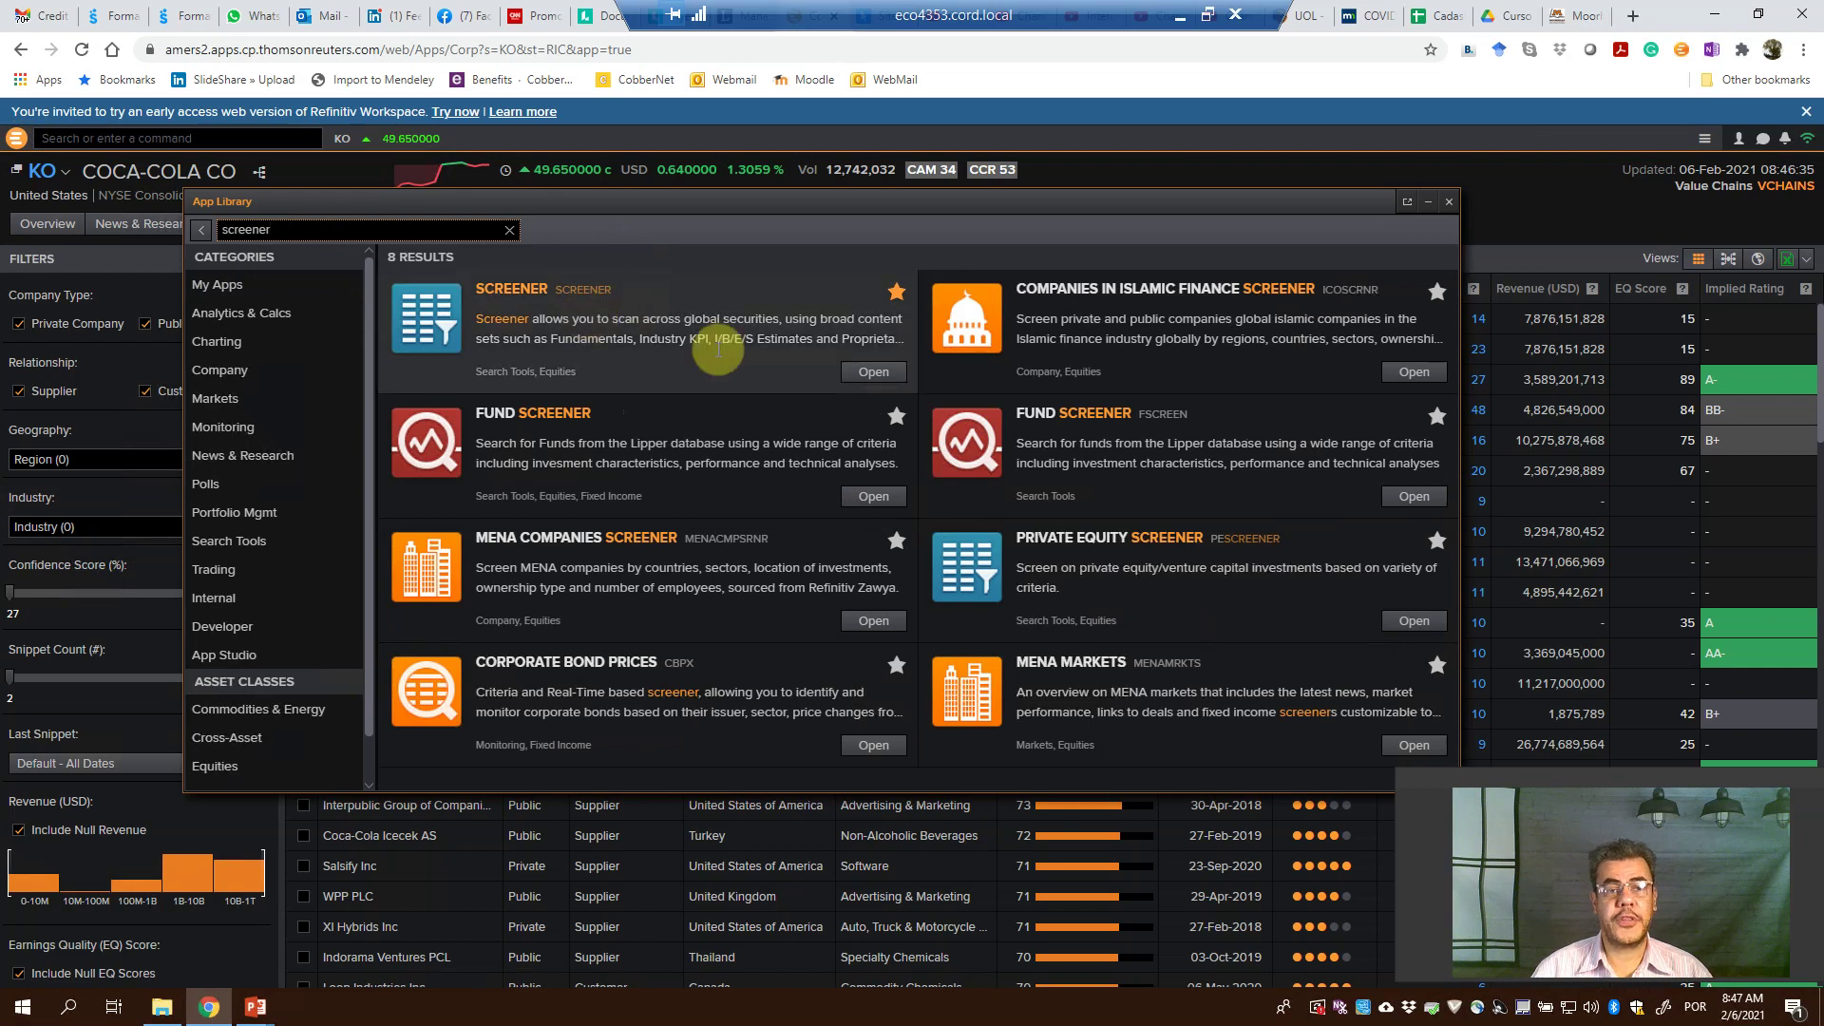
pyautogui.click(867, 372)
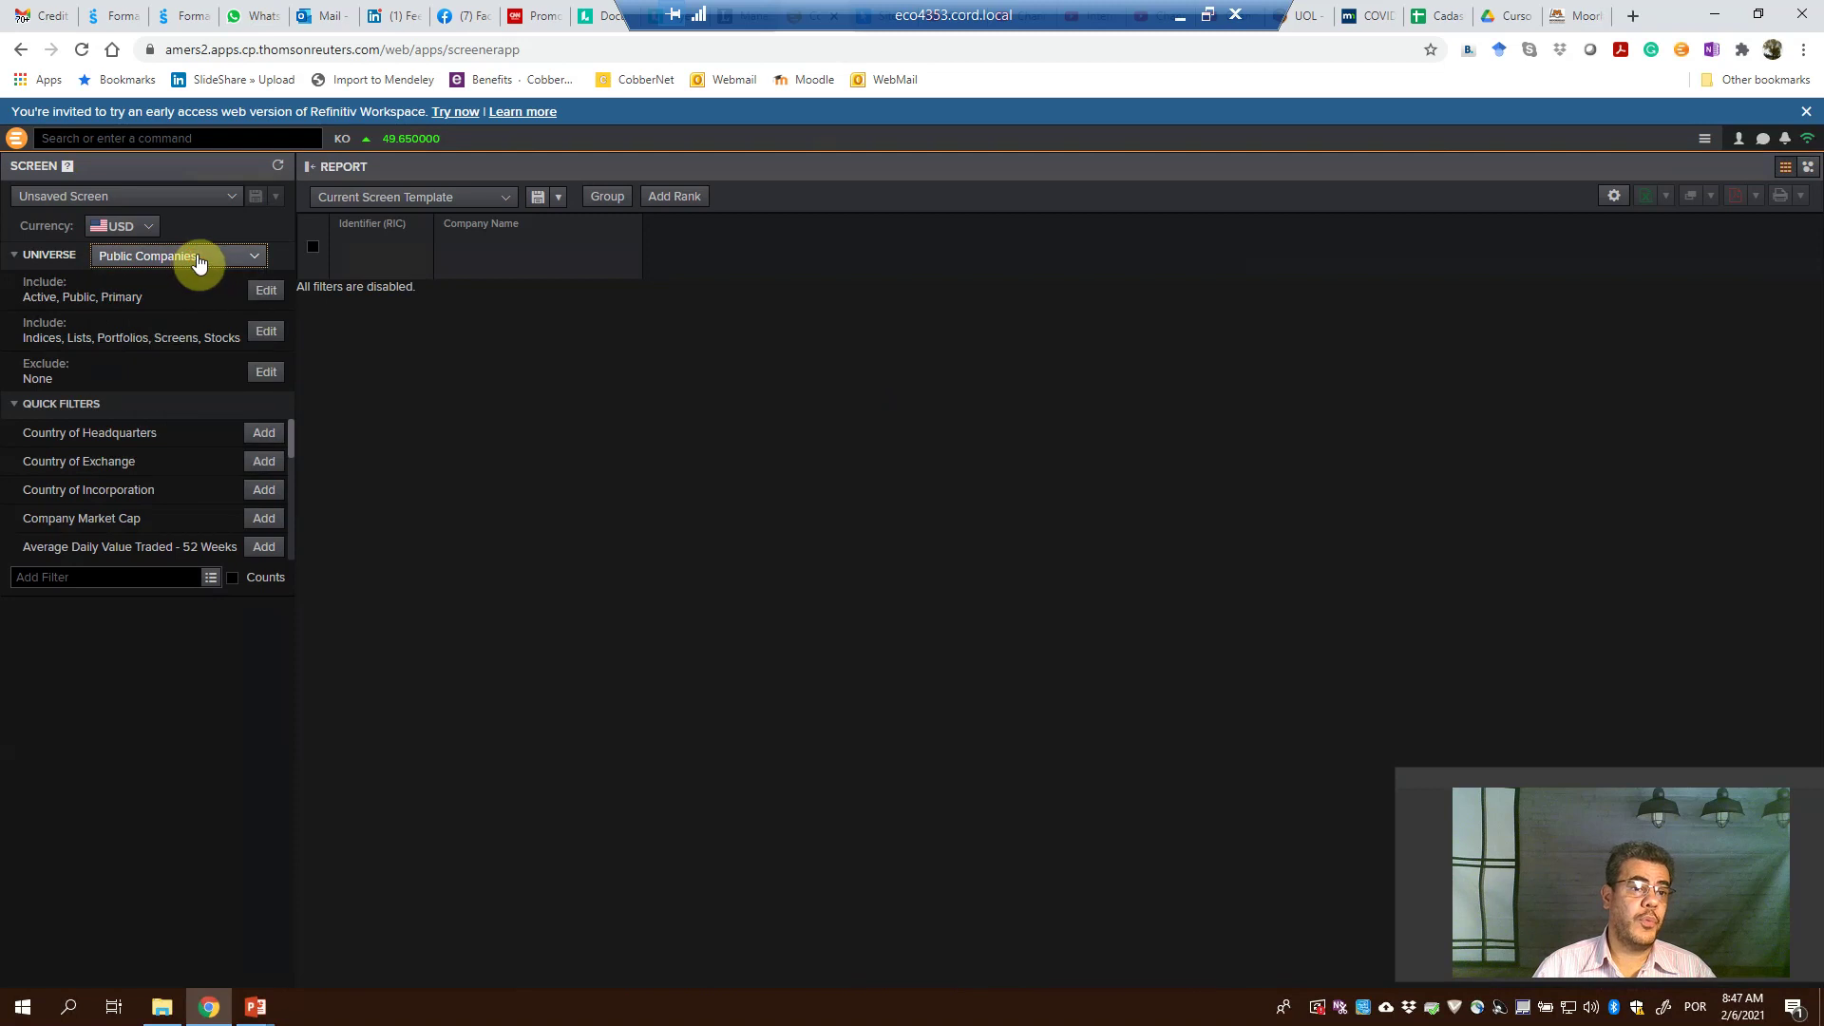
# - Keep Public Companies as the universe and filter Country of Exchange to United Kingdom
pyautogui.click(198, 260)
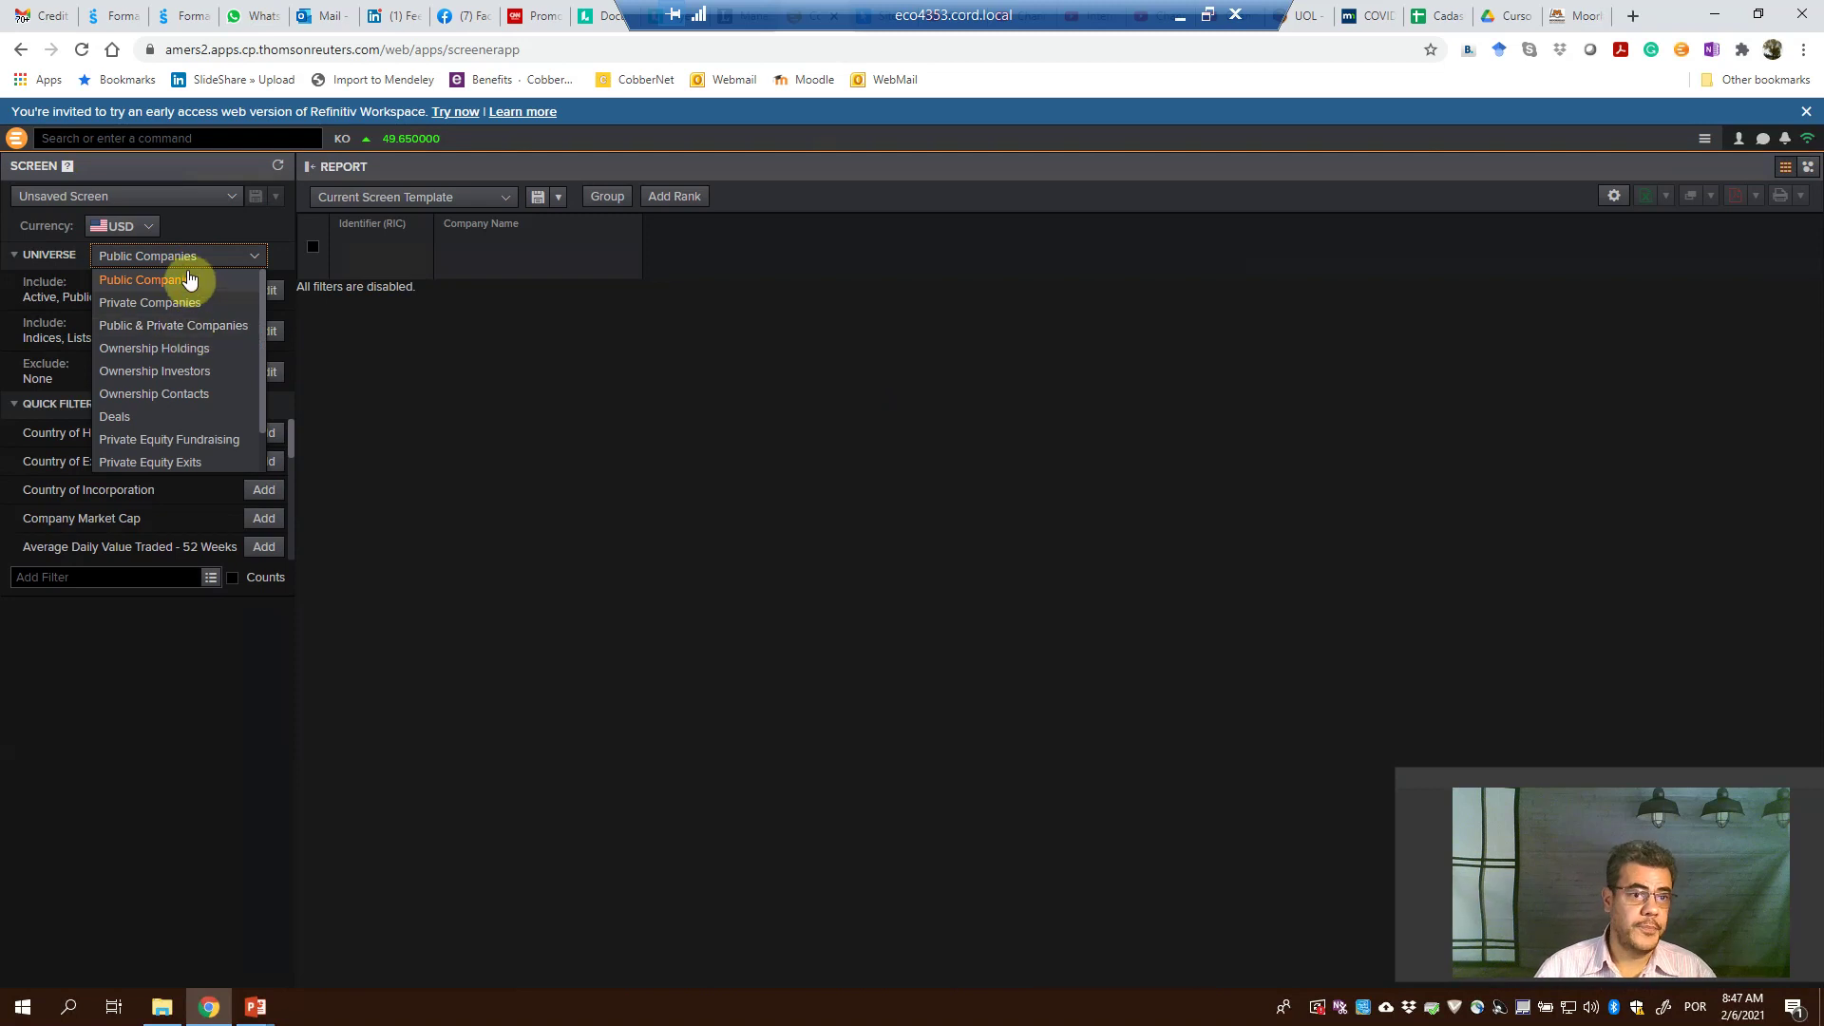
pyautogui.click(293, 342)
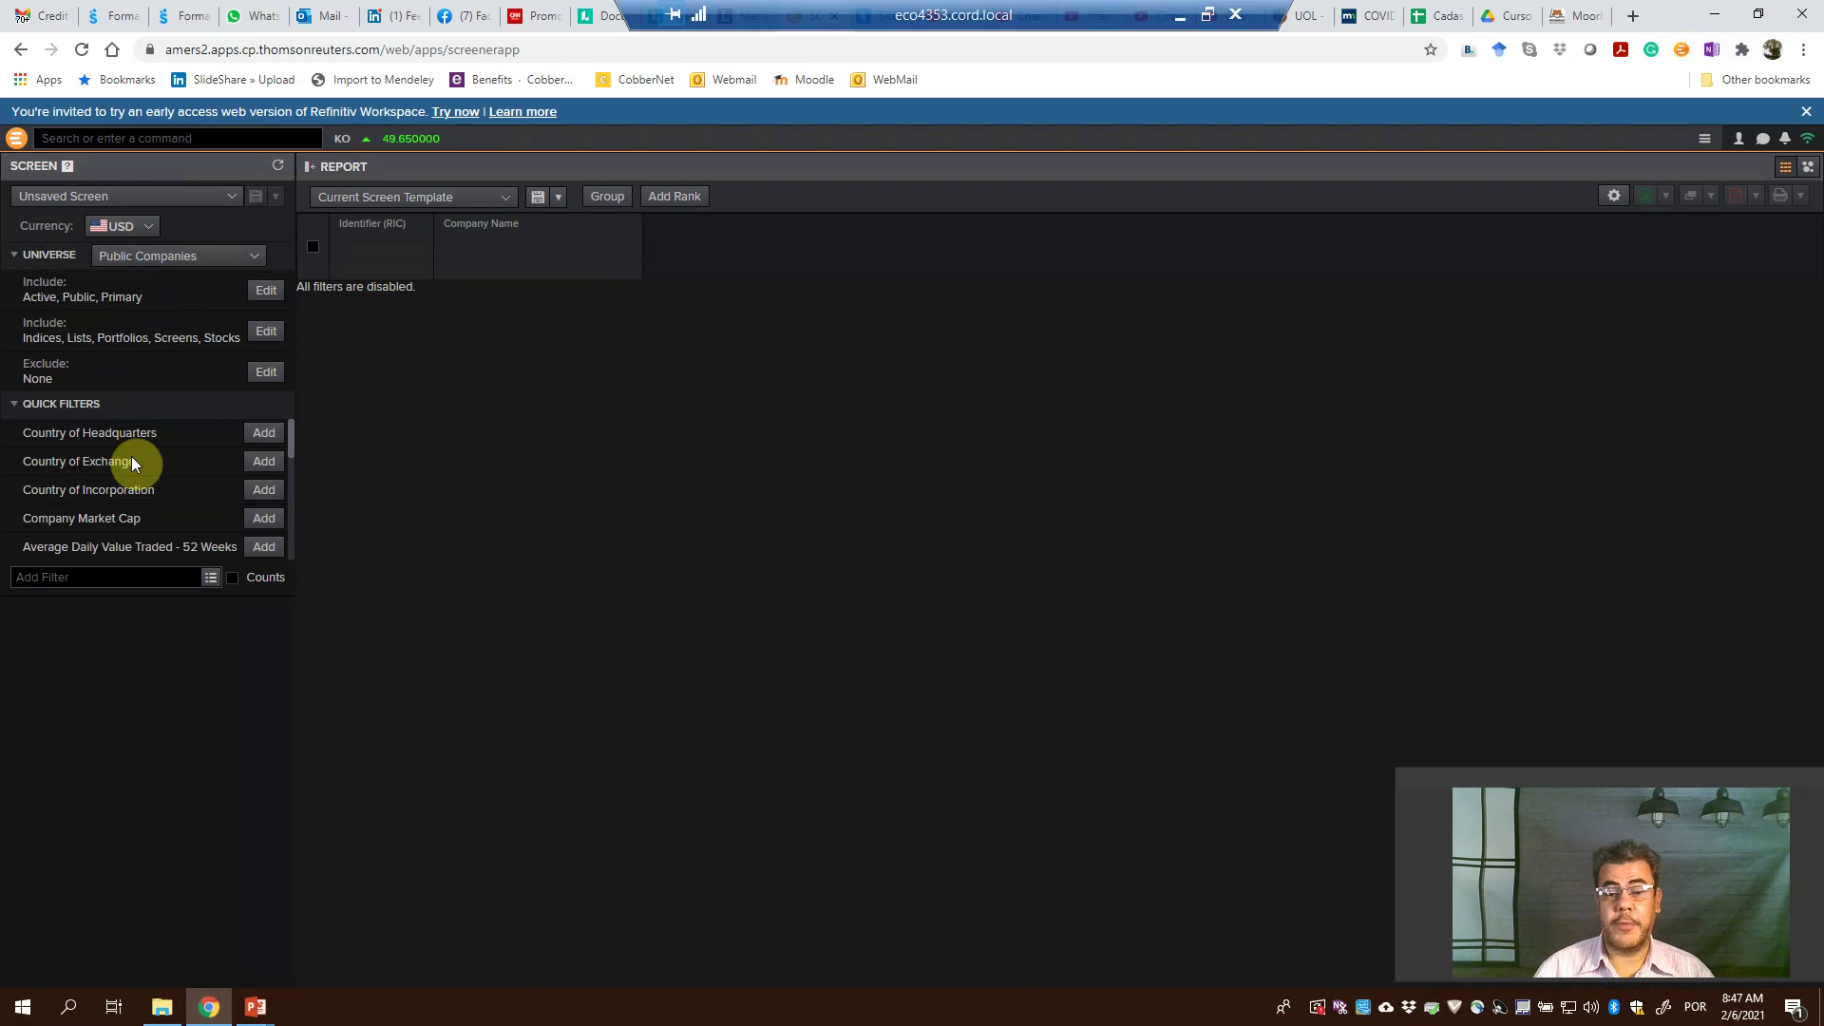
pyautogui.click(267, 462)
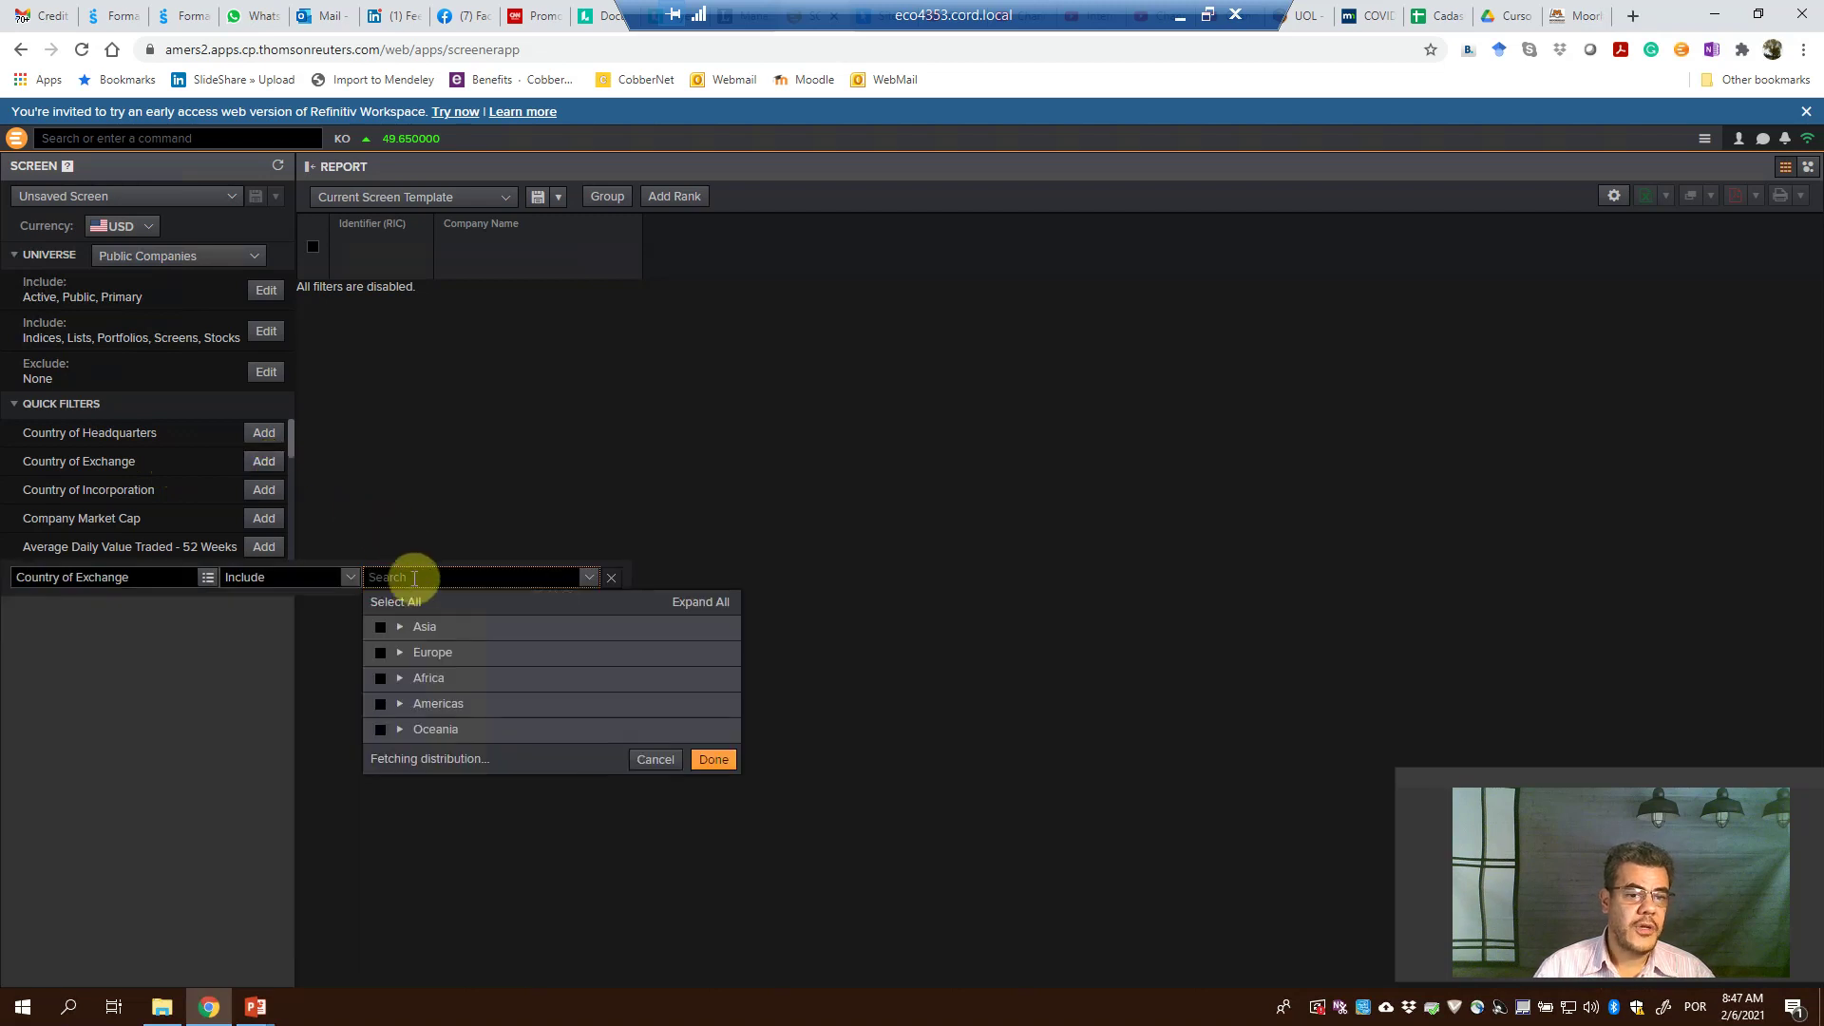
pyautogui.write('united')
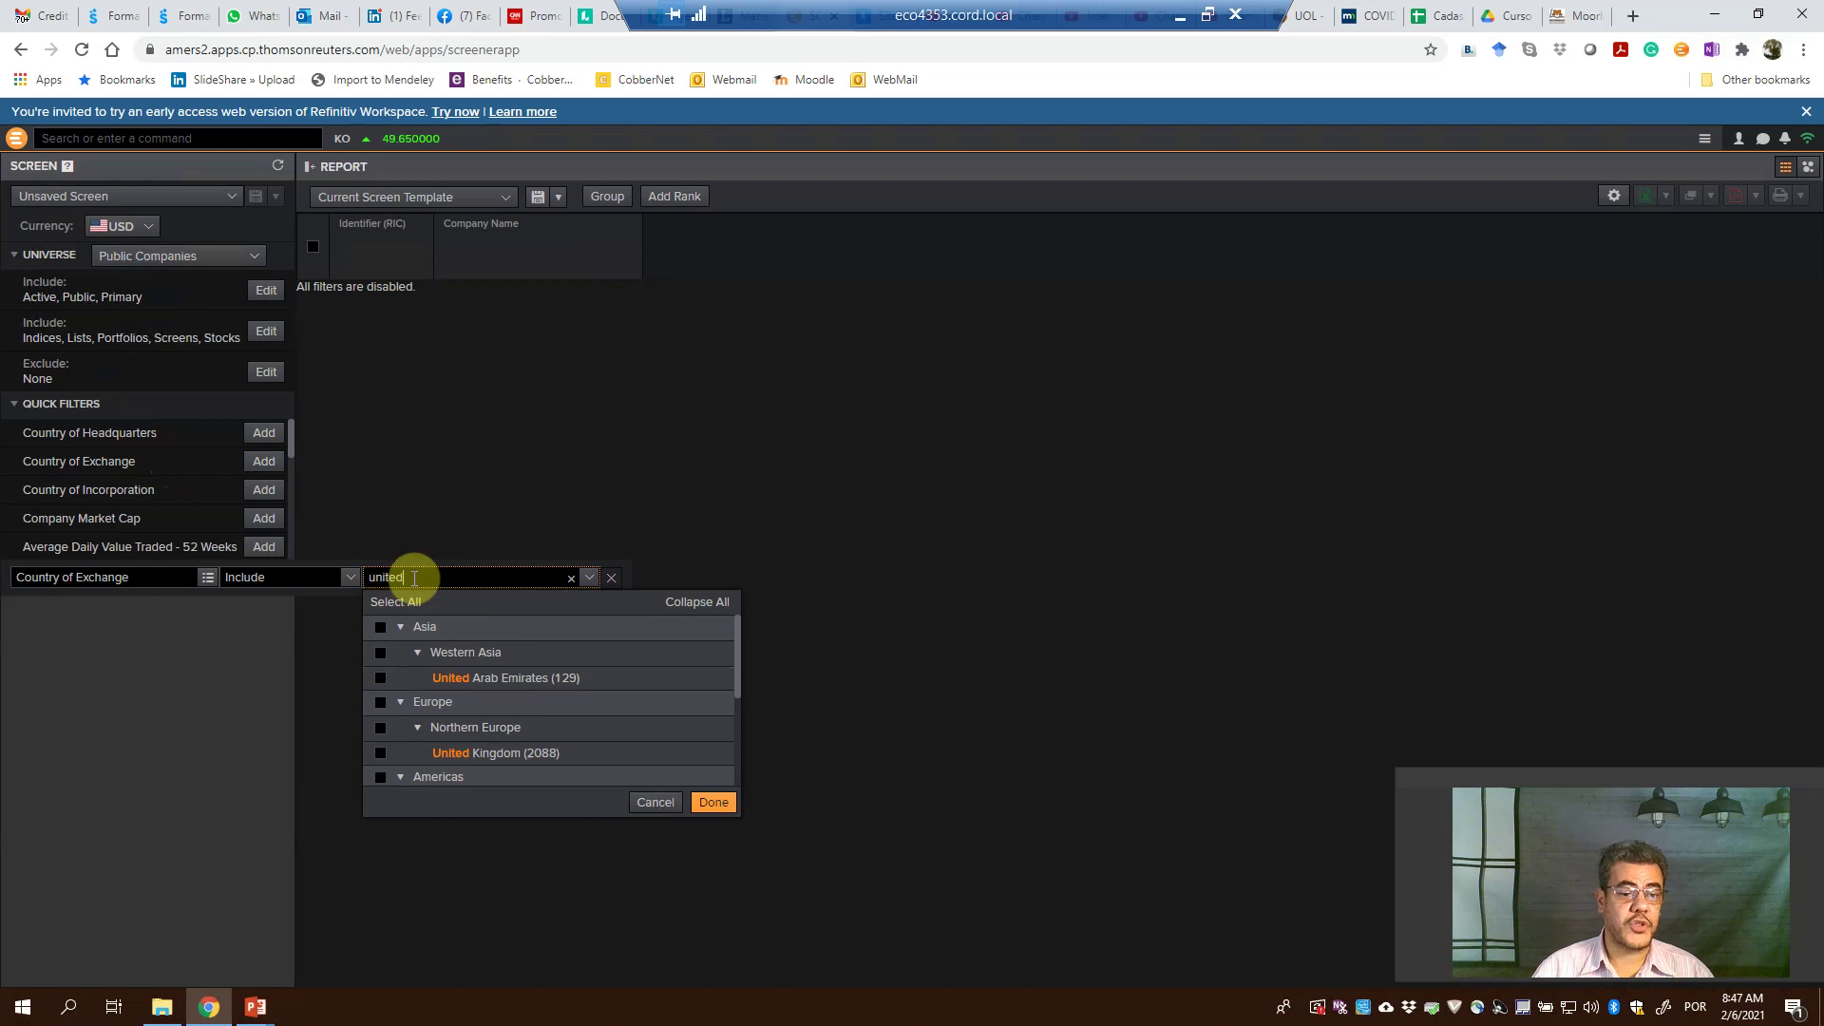
pyautogui.click(380, 758)
pyautogui.click(724, 829)
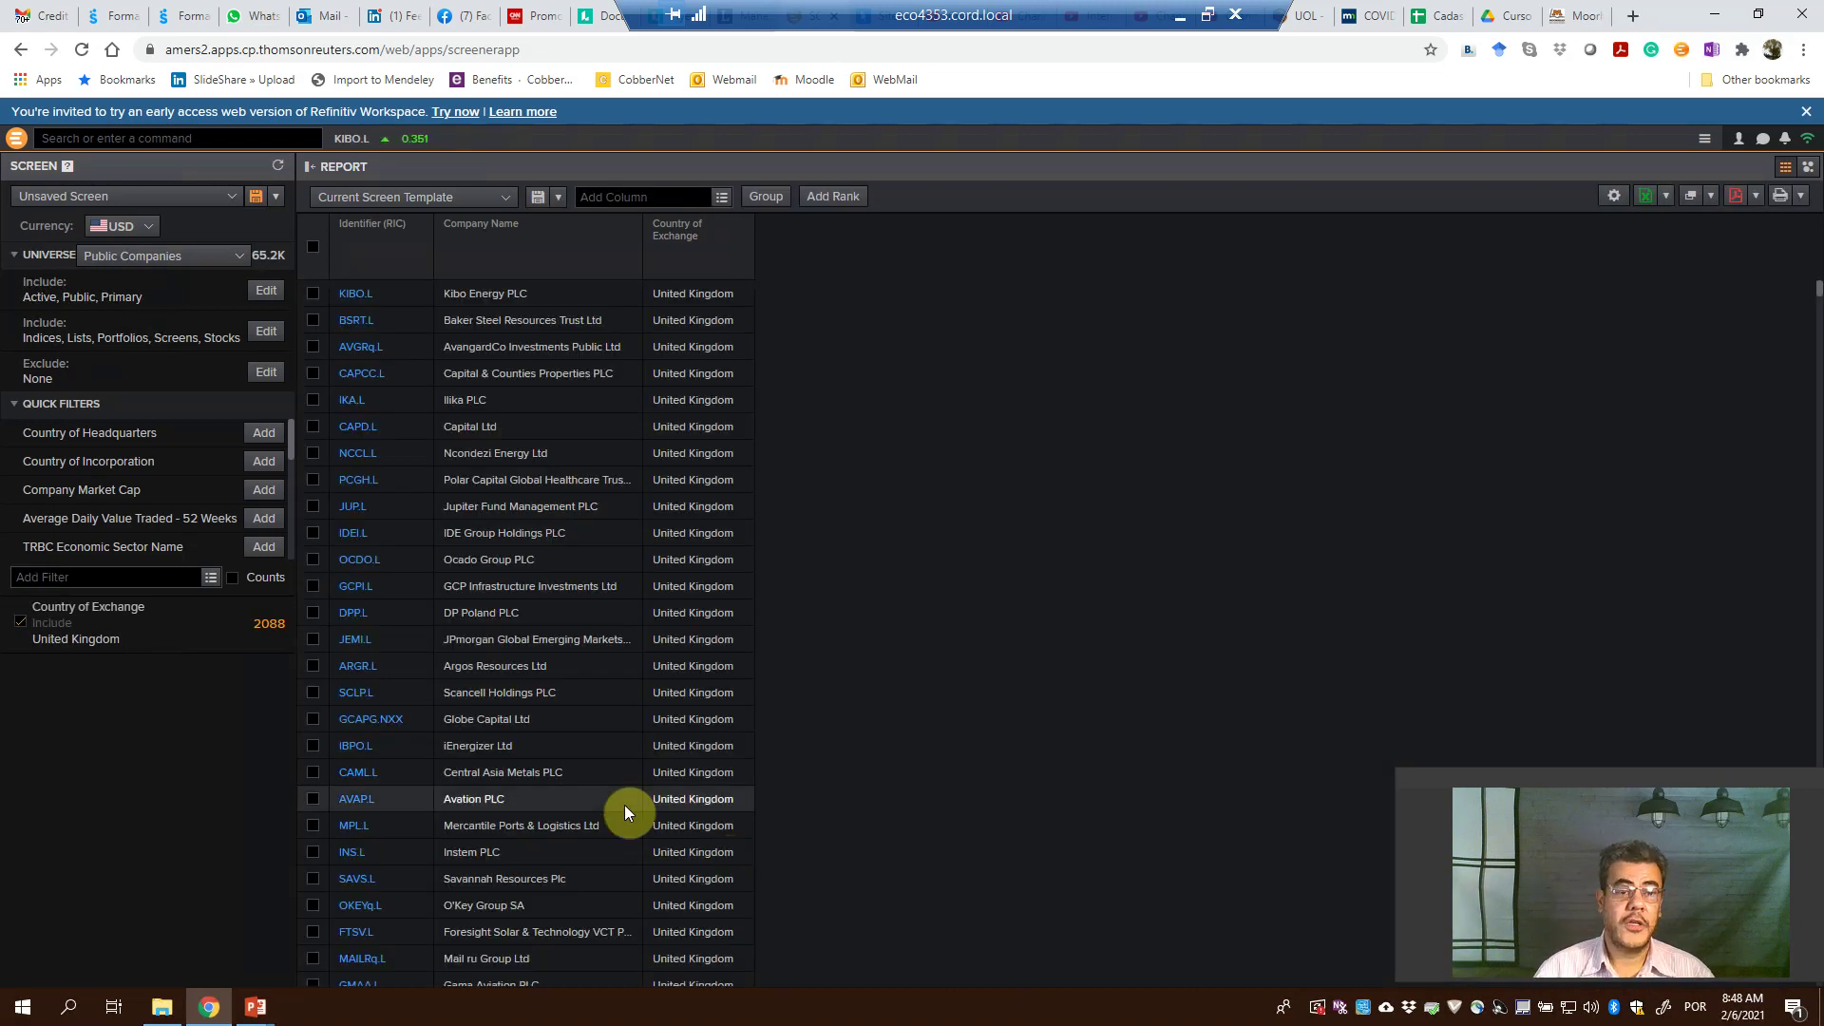
# - Search the Data Item Library for 'rating', then narrow the search to 'implied rating'
pyautogui.click(724, 199)
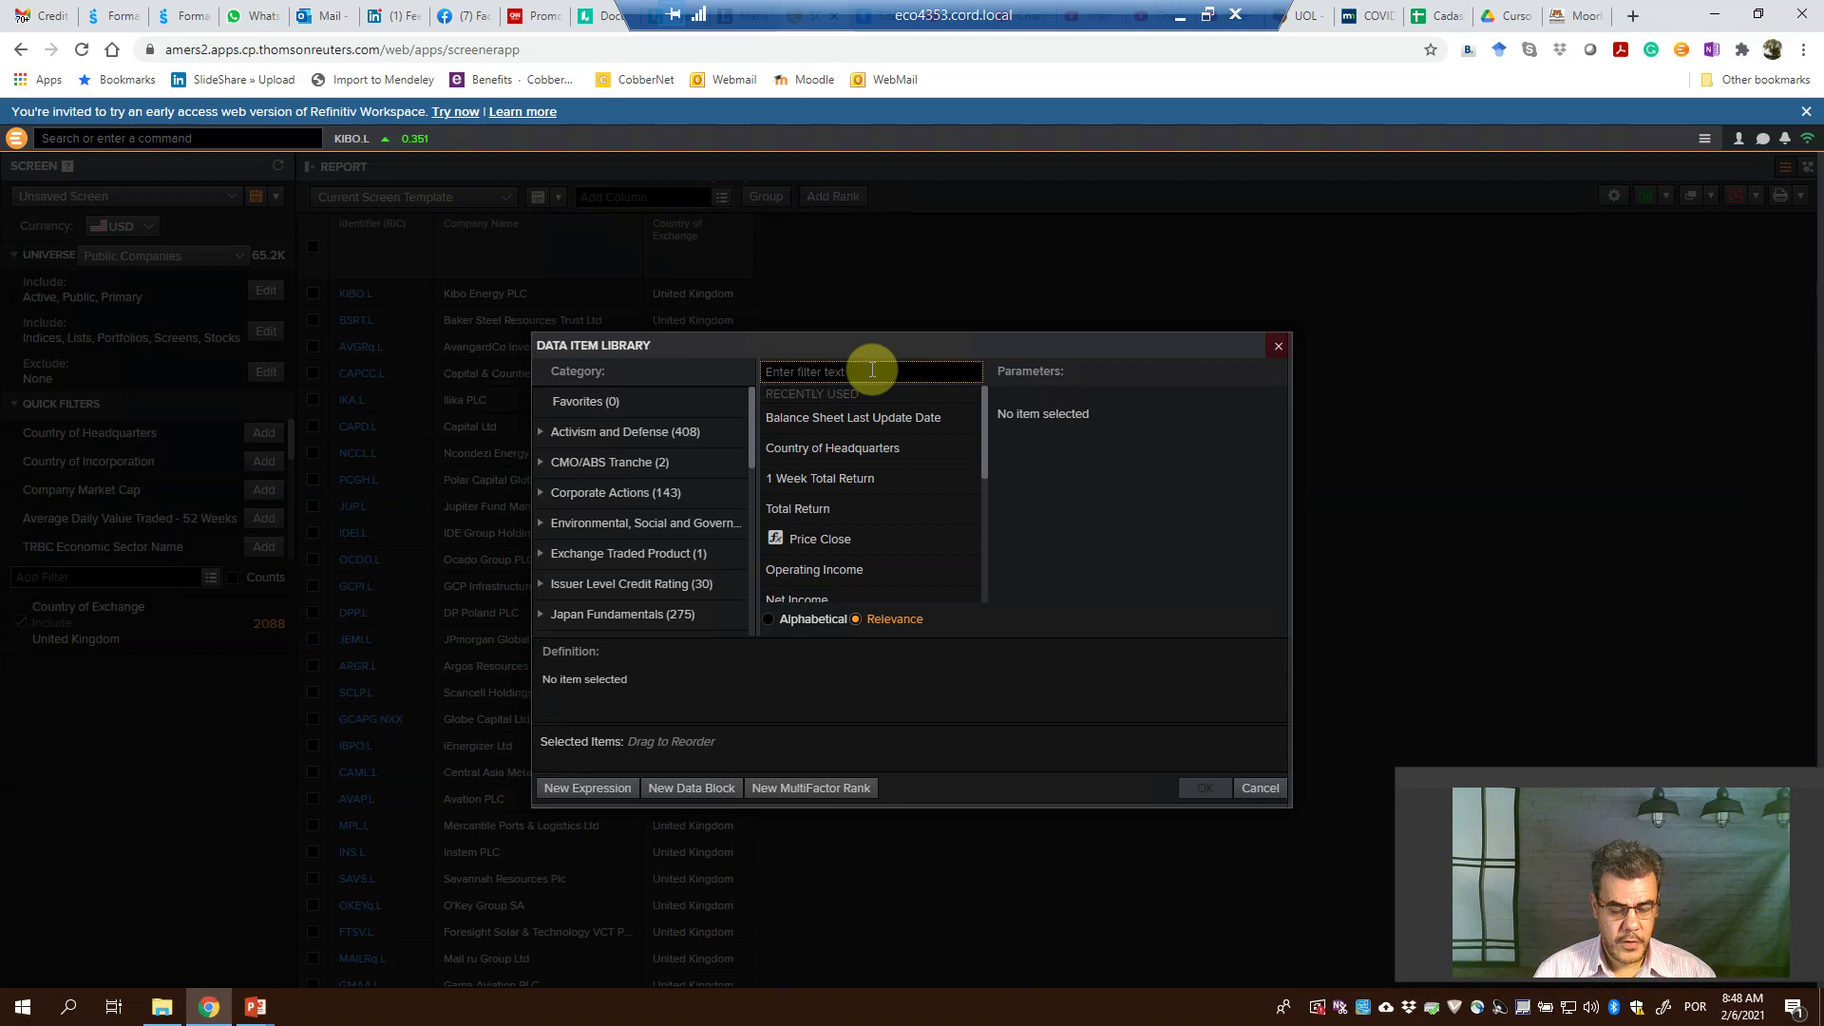
pyautogui.write('rating')
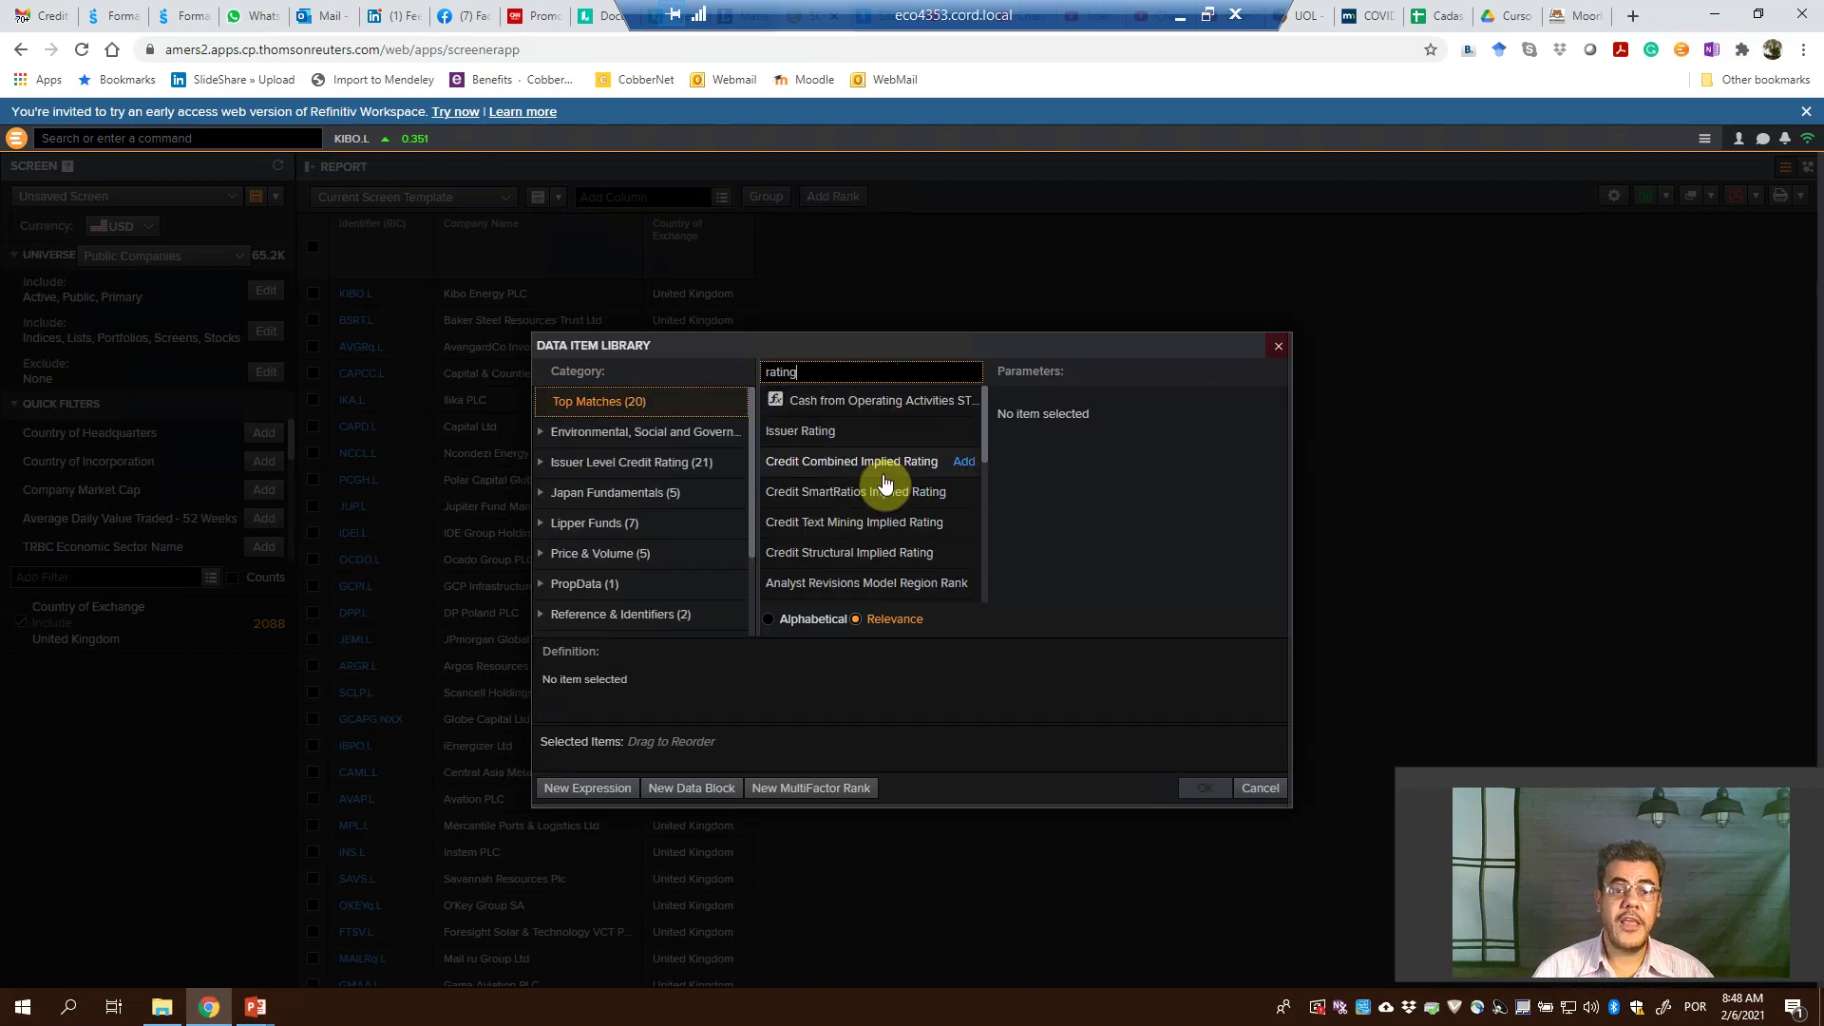
pyautogui.press('Down')
pyautogui.scroll(-2, 889, 487)
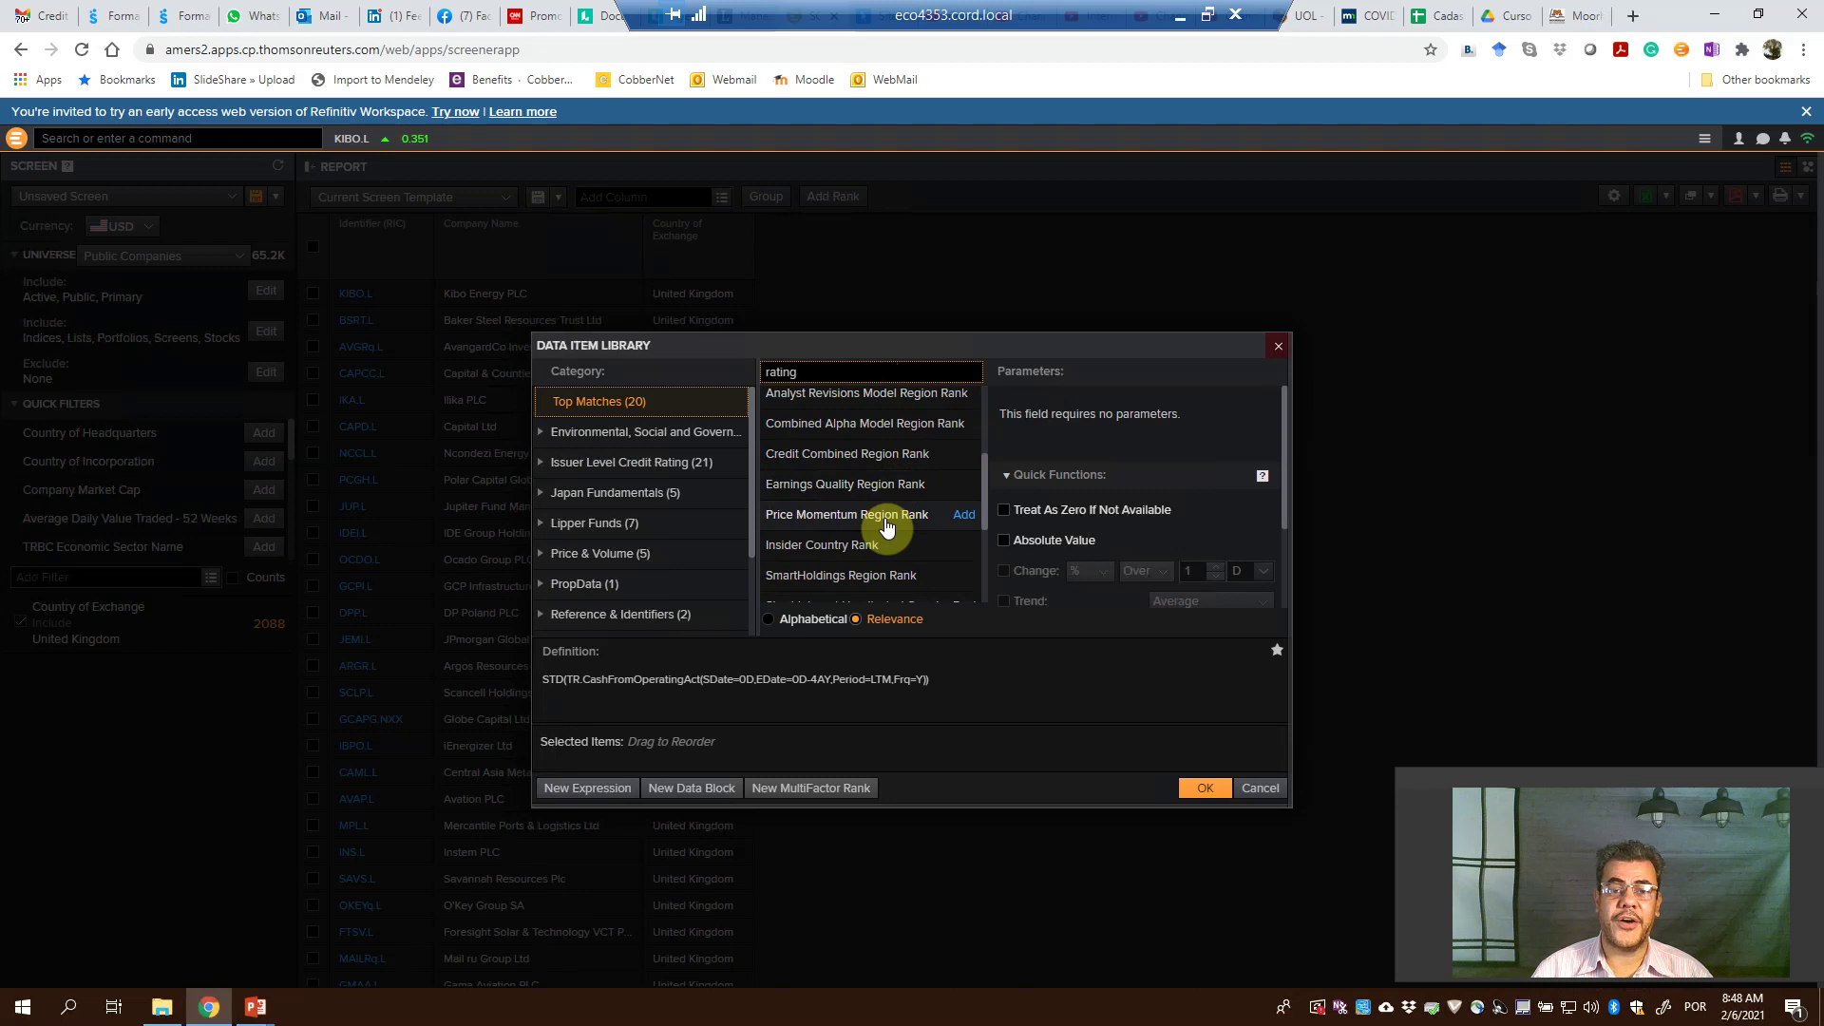
pyautogui.scroll(-2, 886, 527)
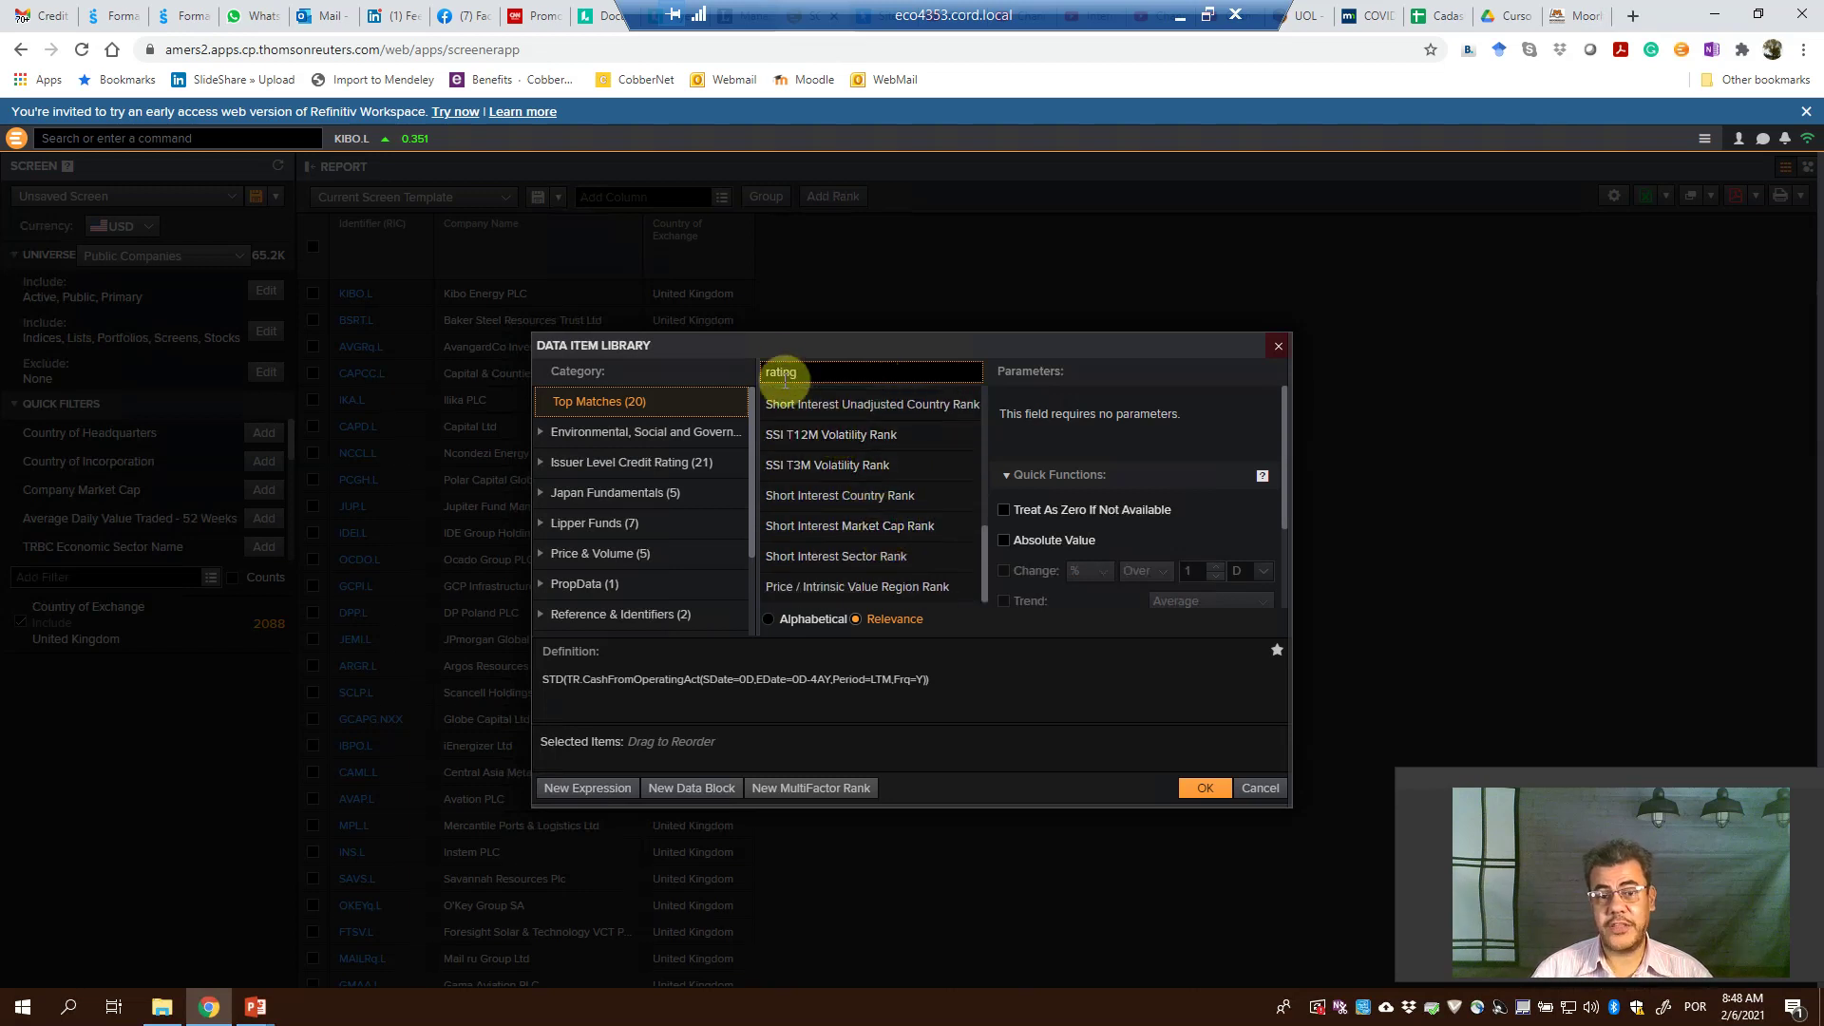
pyautogui.doubleClick(851, 378)
pyautogui.write('impl')
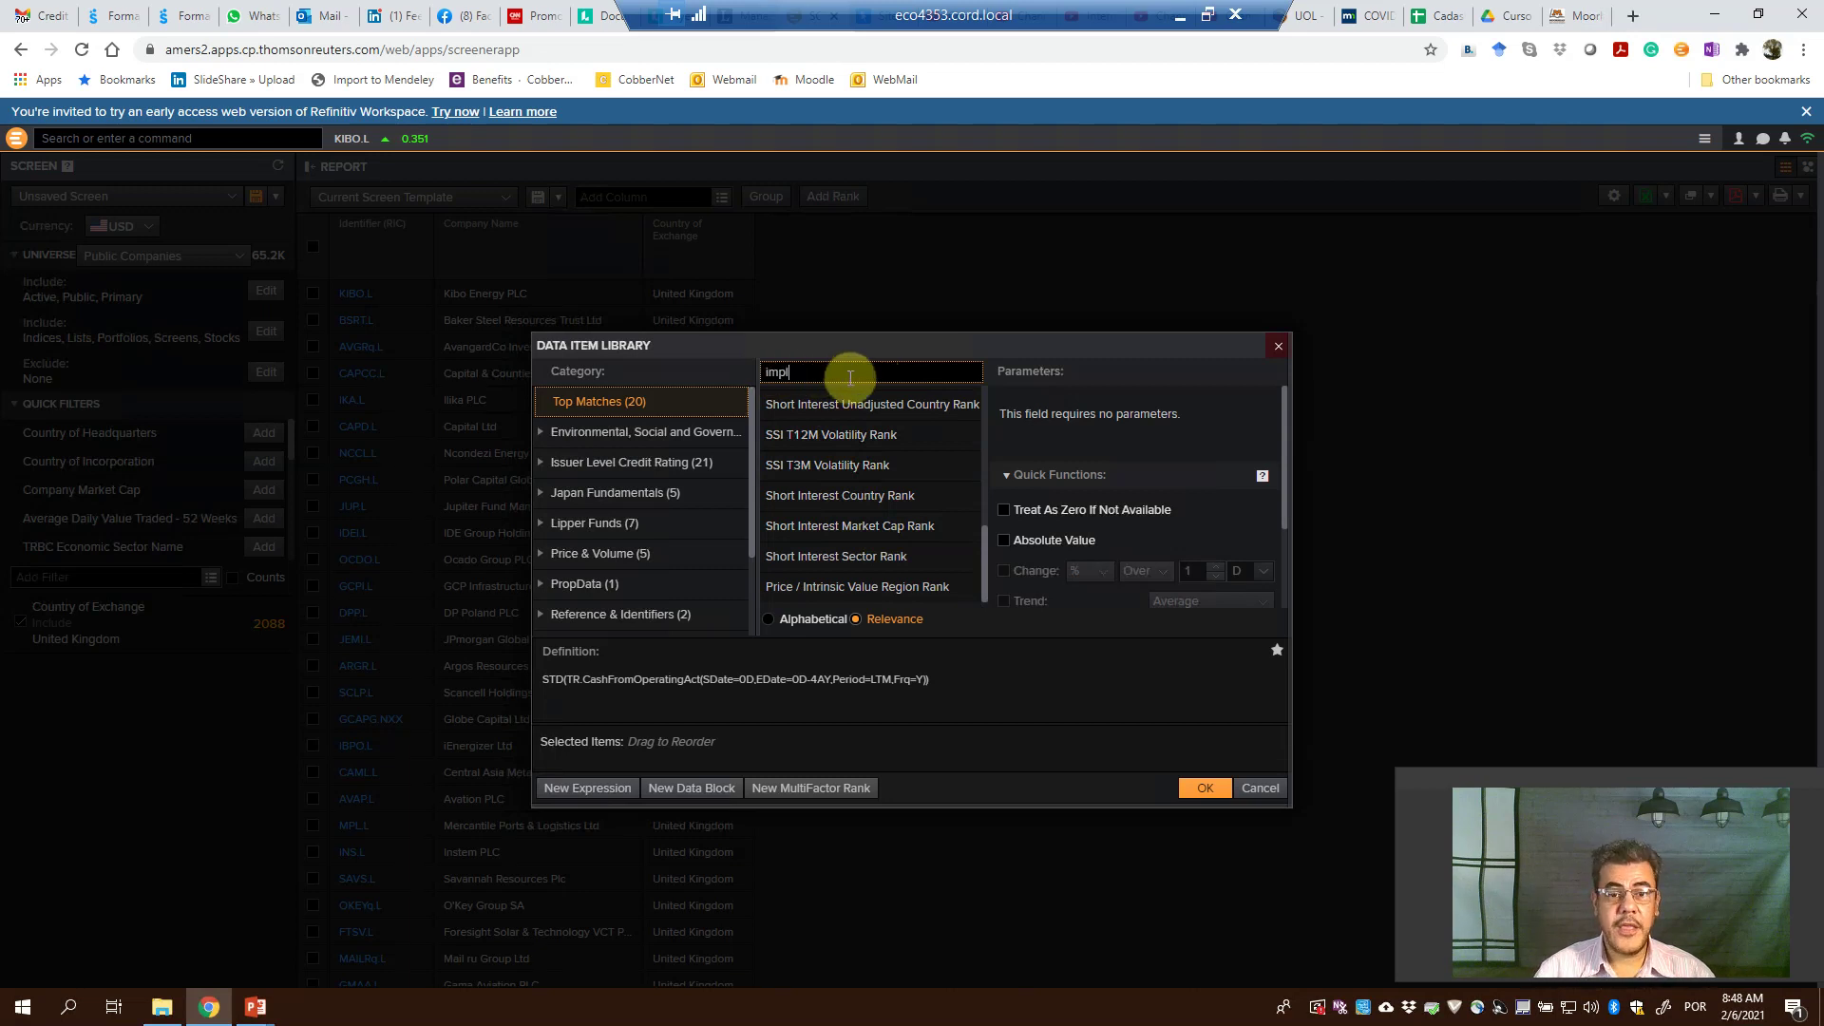
pyautogui.write('ied rating')
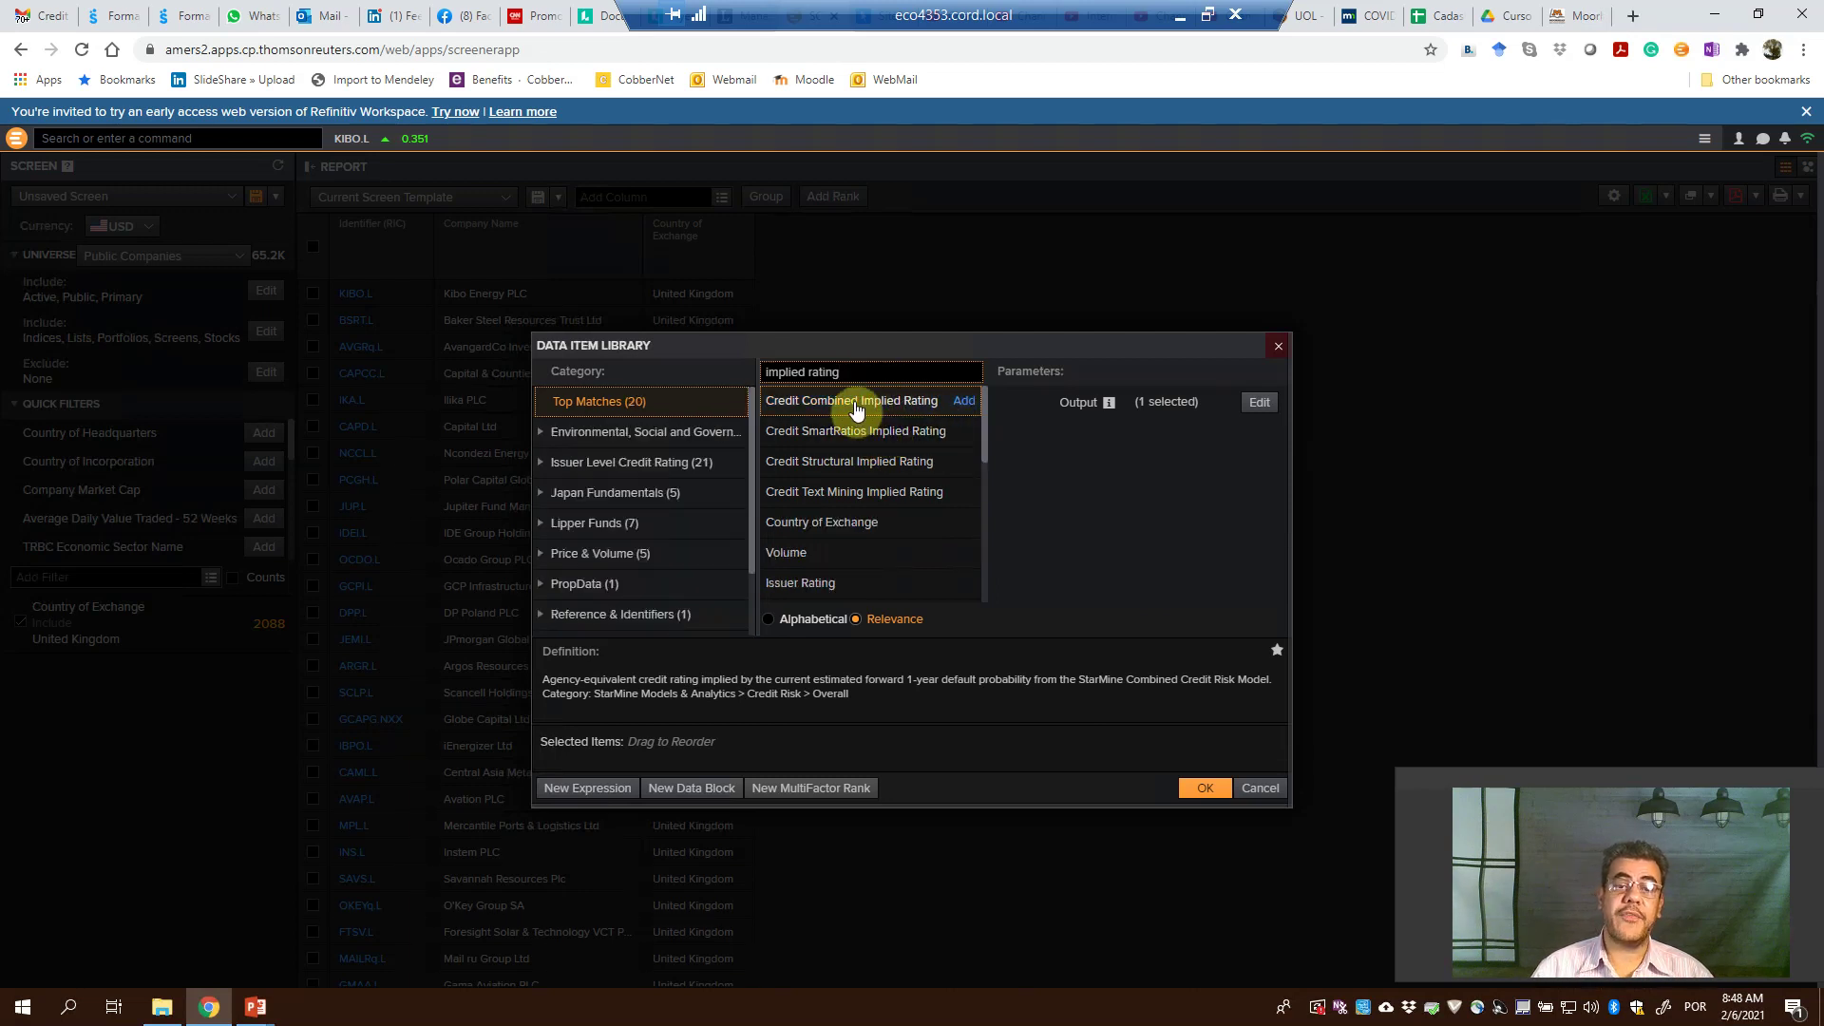
# - Add Credit Combined, SmartRatios, Structural and Text Mining Implied Rating columns to the report
pyautogui.click(856, 409)
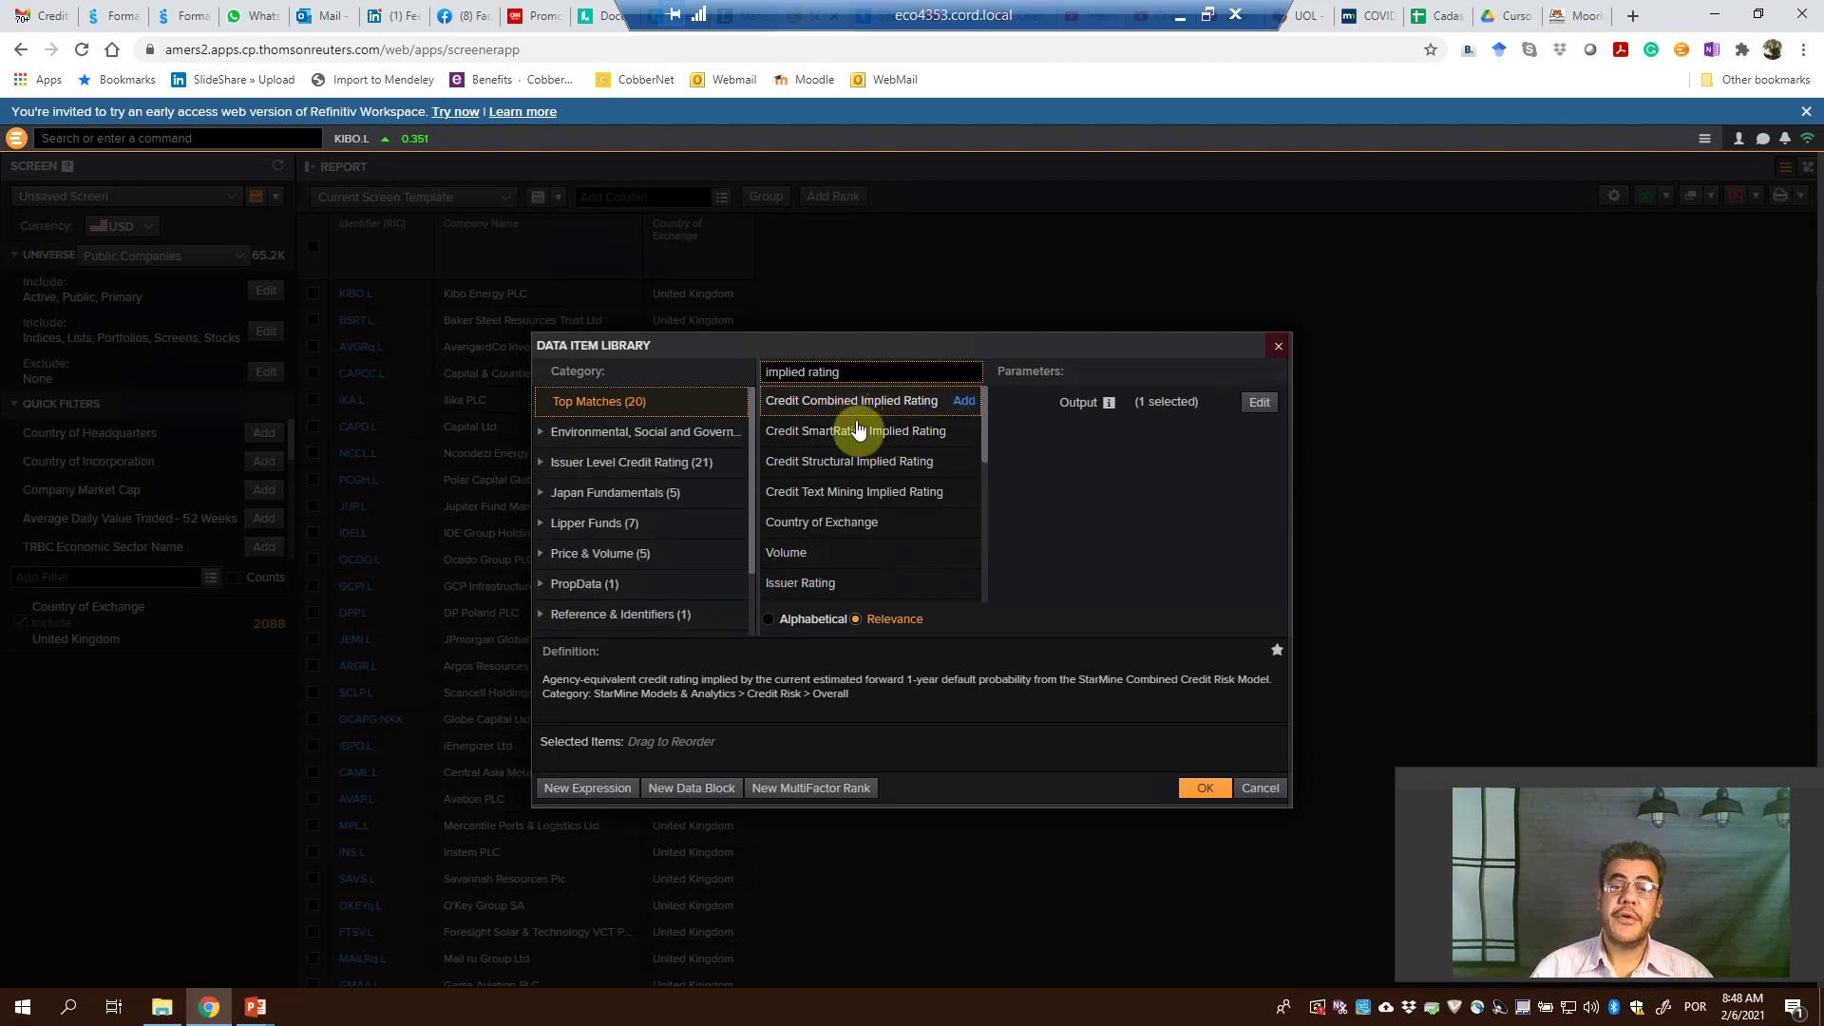
pyautogui.click(965, 402)
pyautogui.click(886, 434)
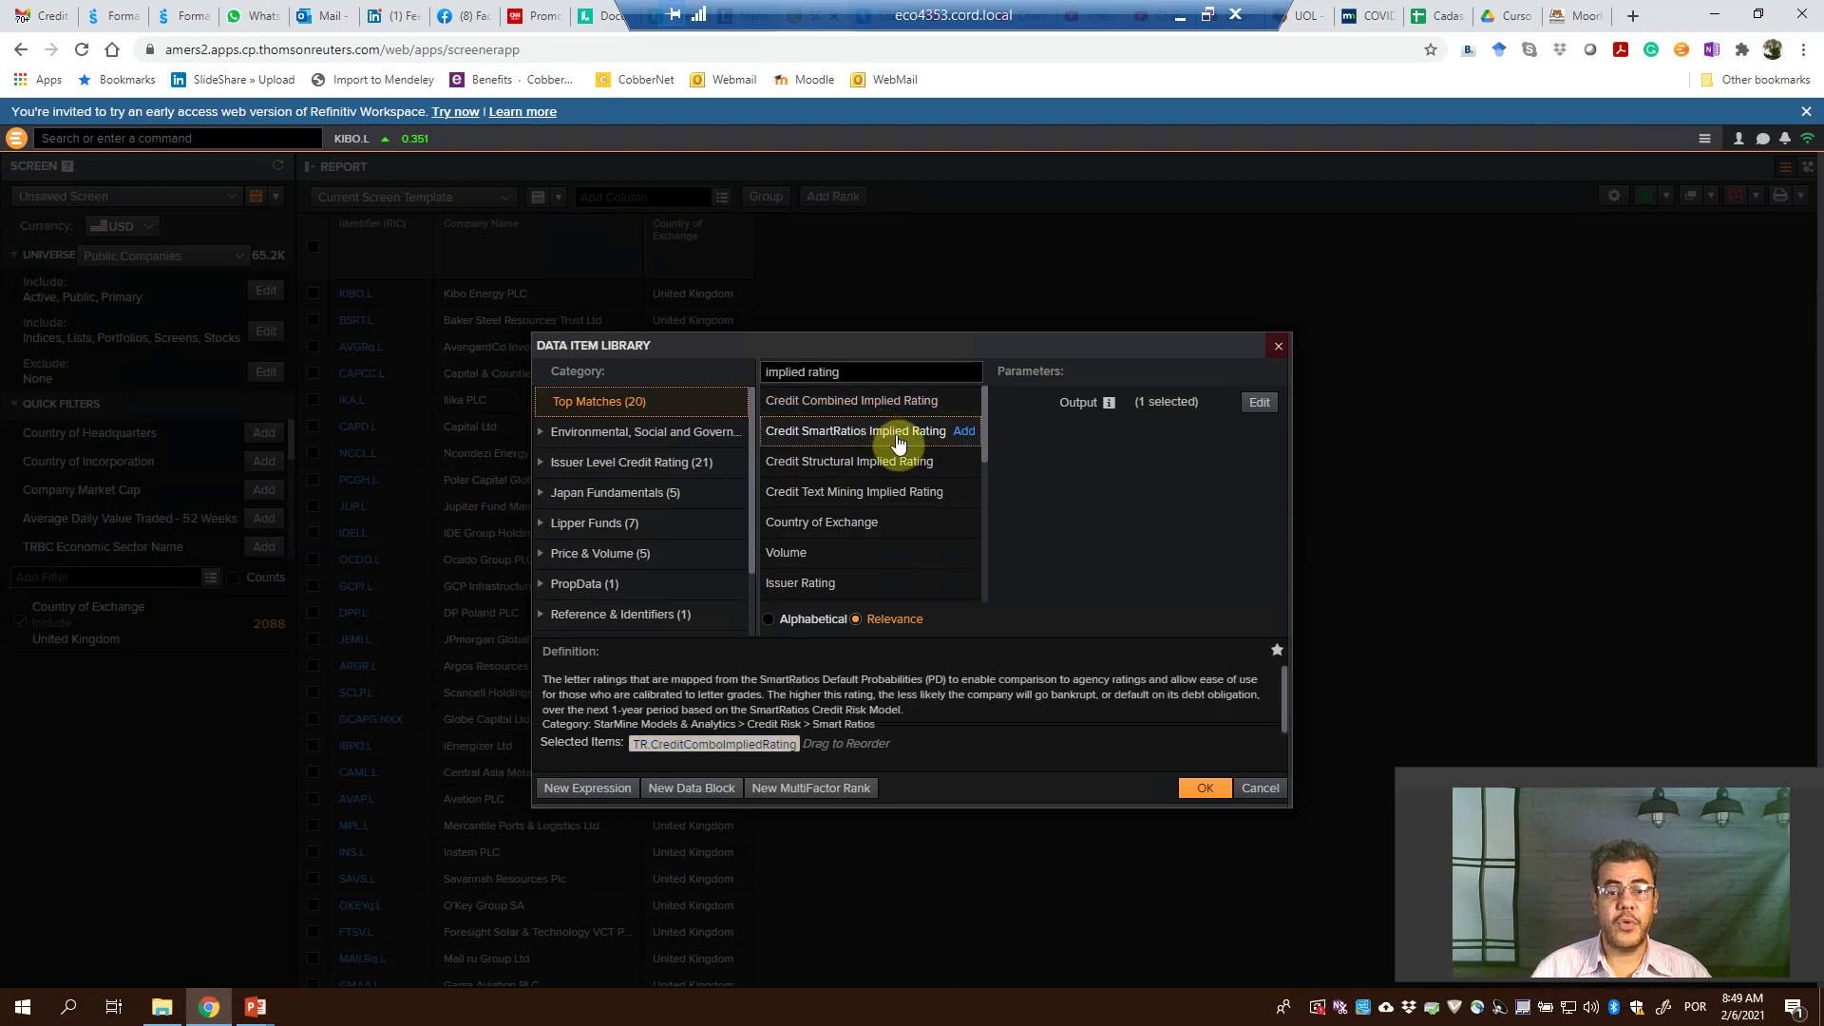
pyautogui.click(967, 435)
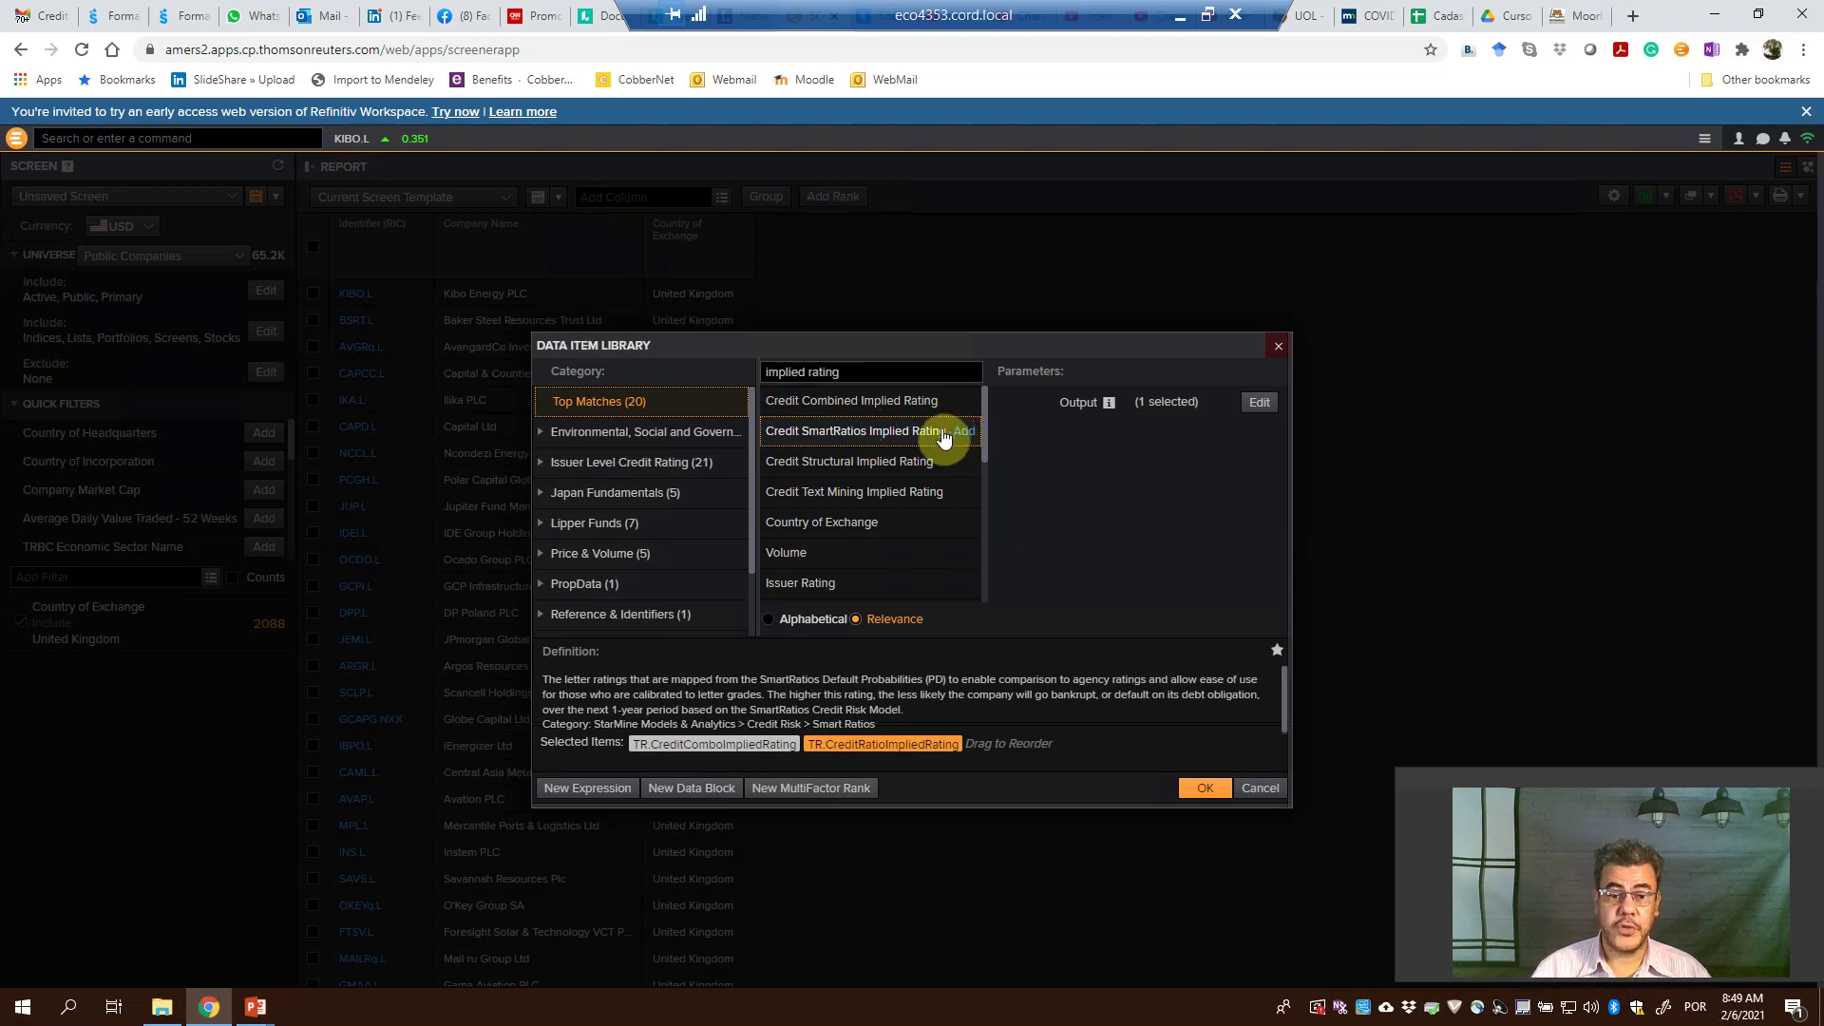
pyautogui.click(903, 462)
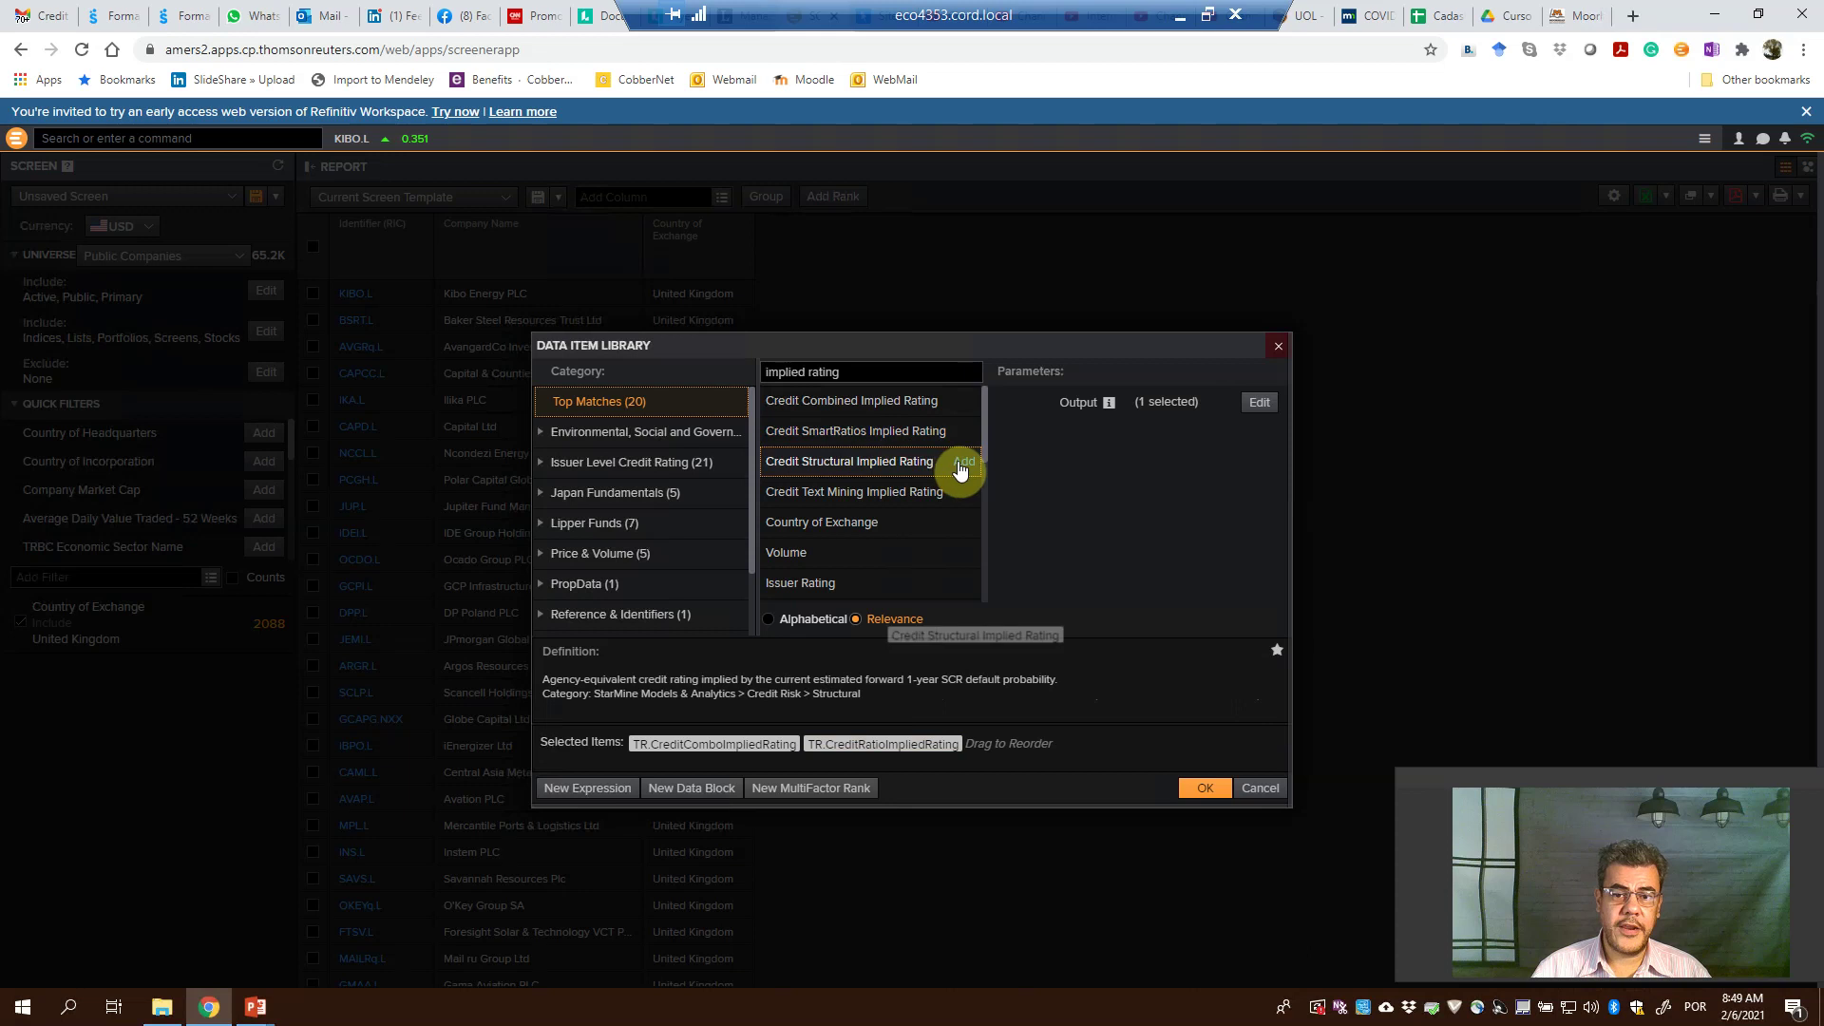
pyautogui.click(961, 463)
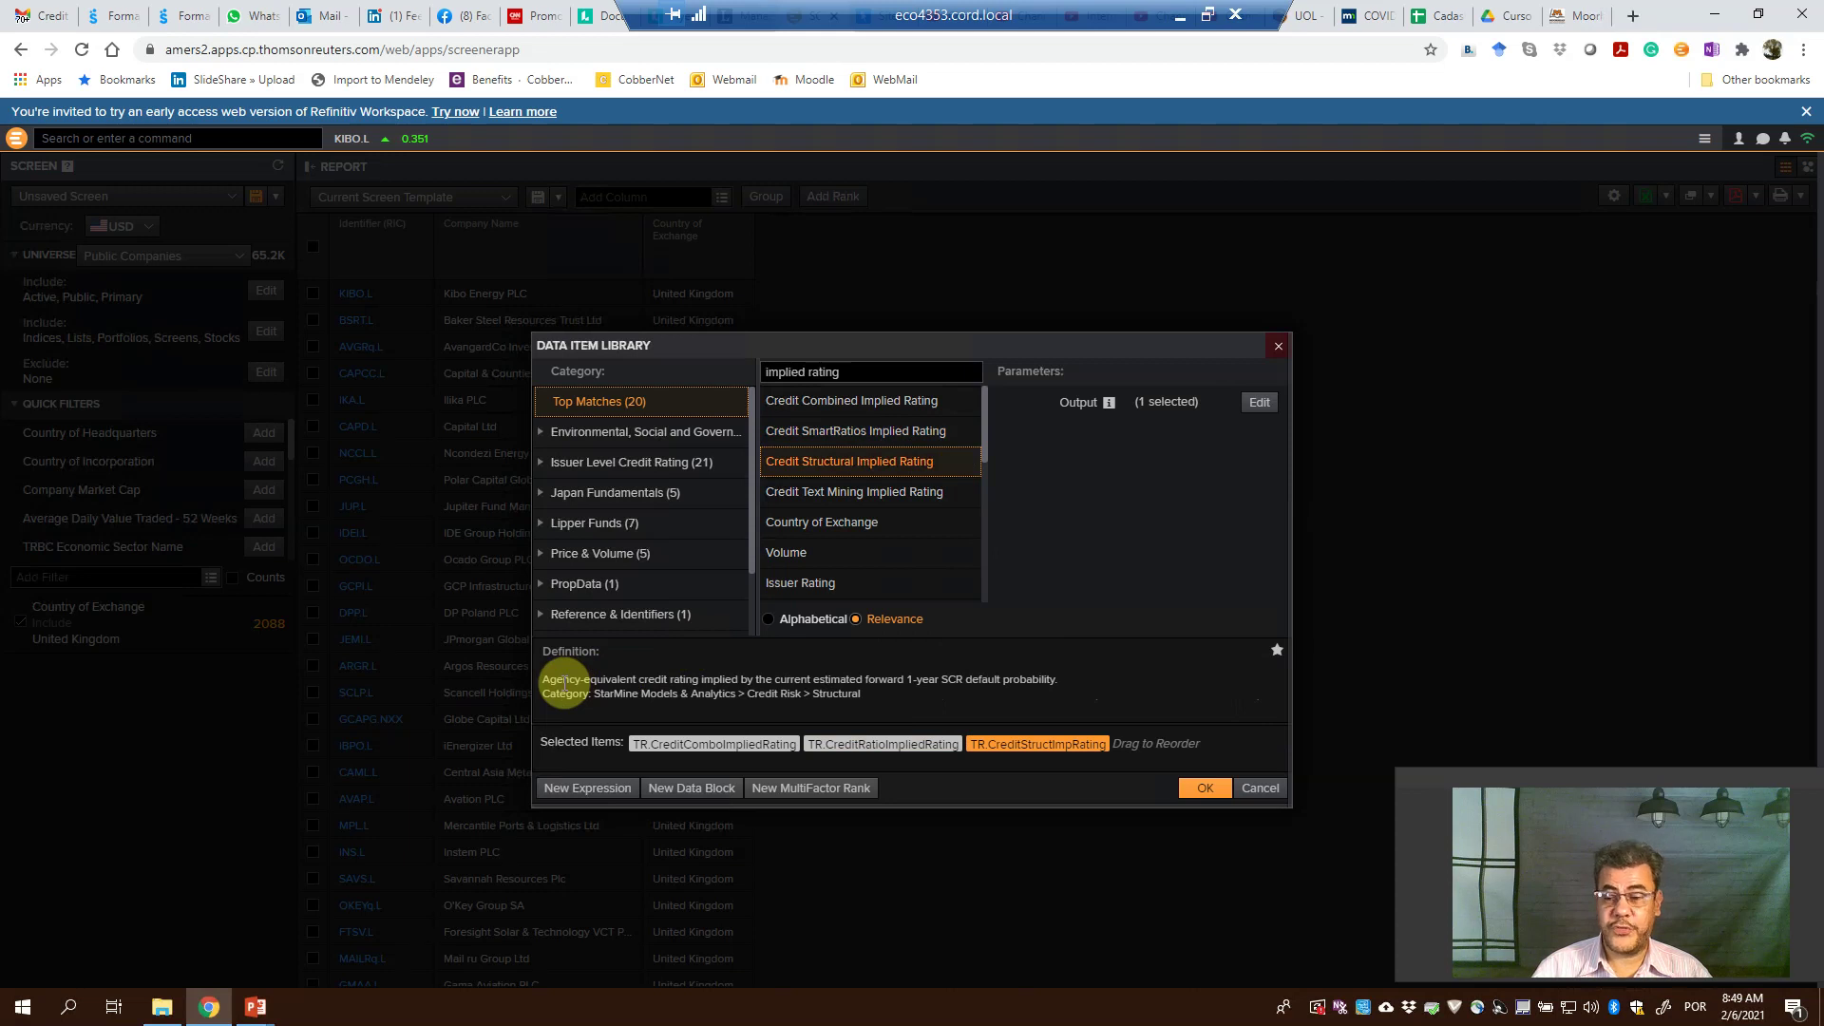
pyautogui.doubleClick(862, 503)
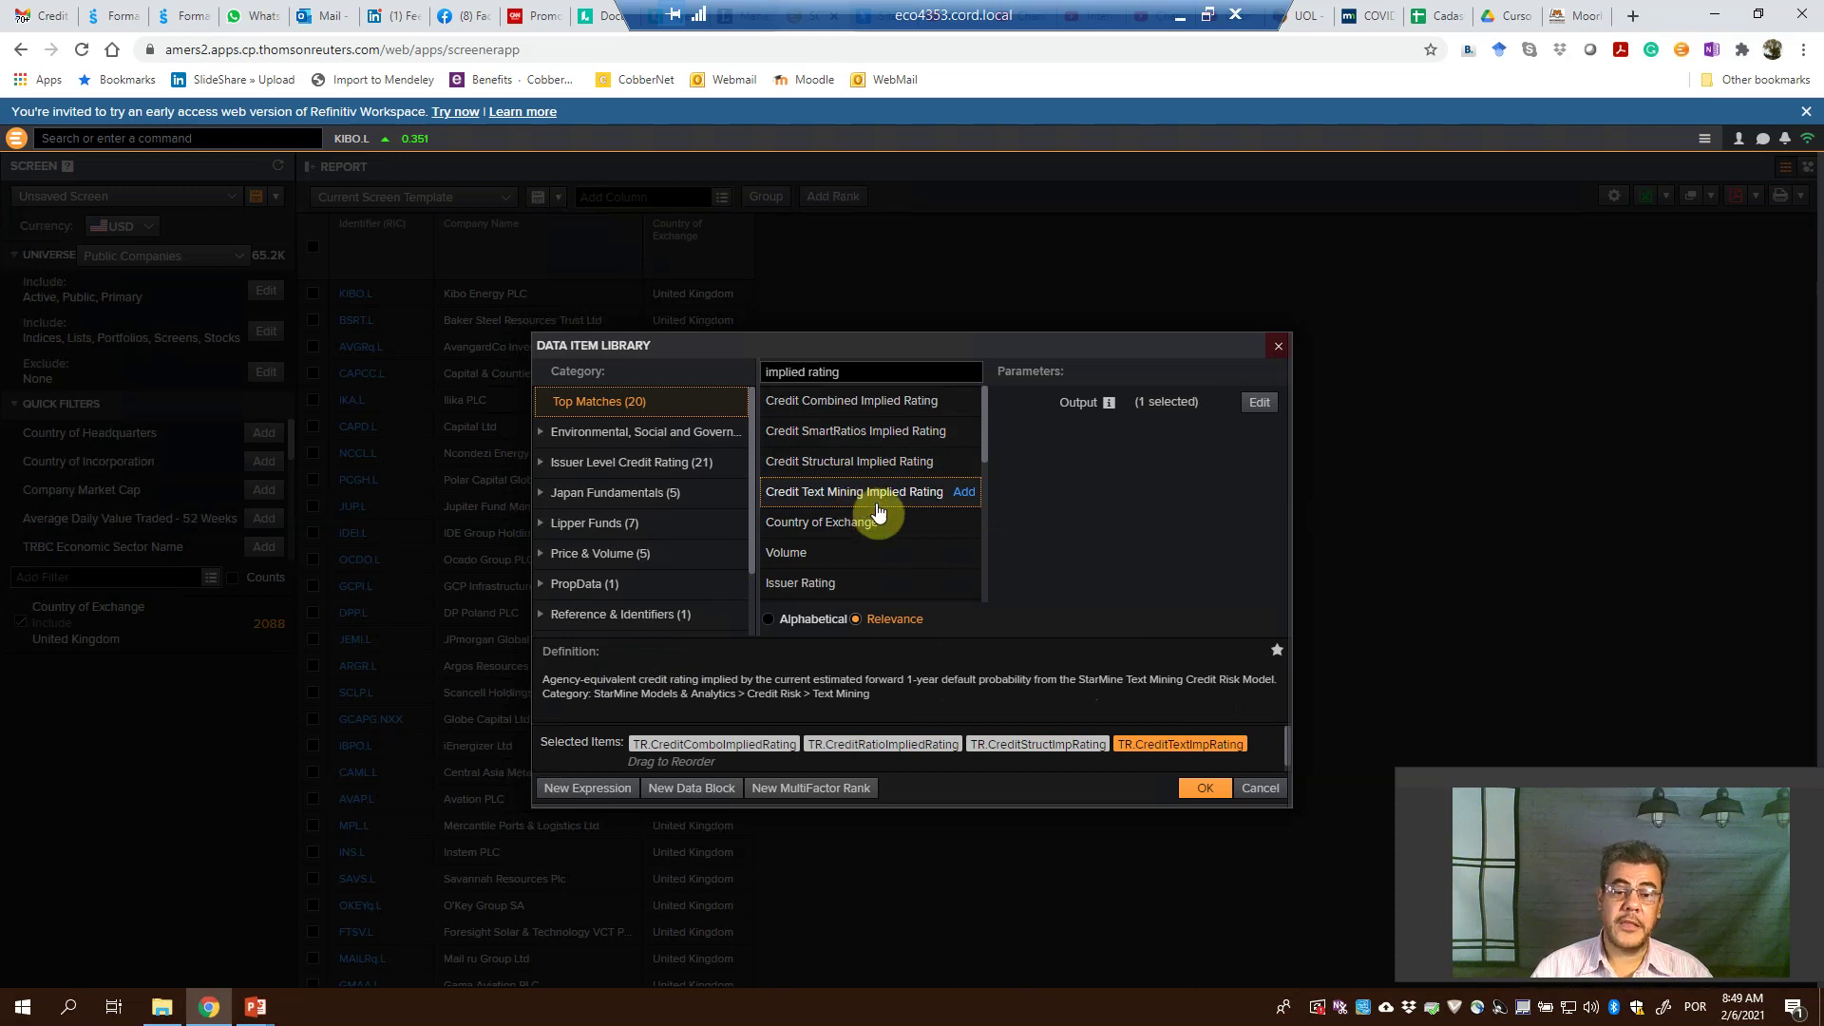
pyautogui.click(1222, 789)
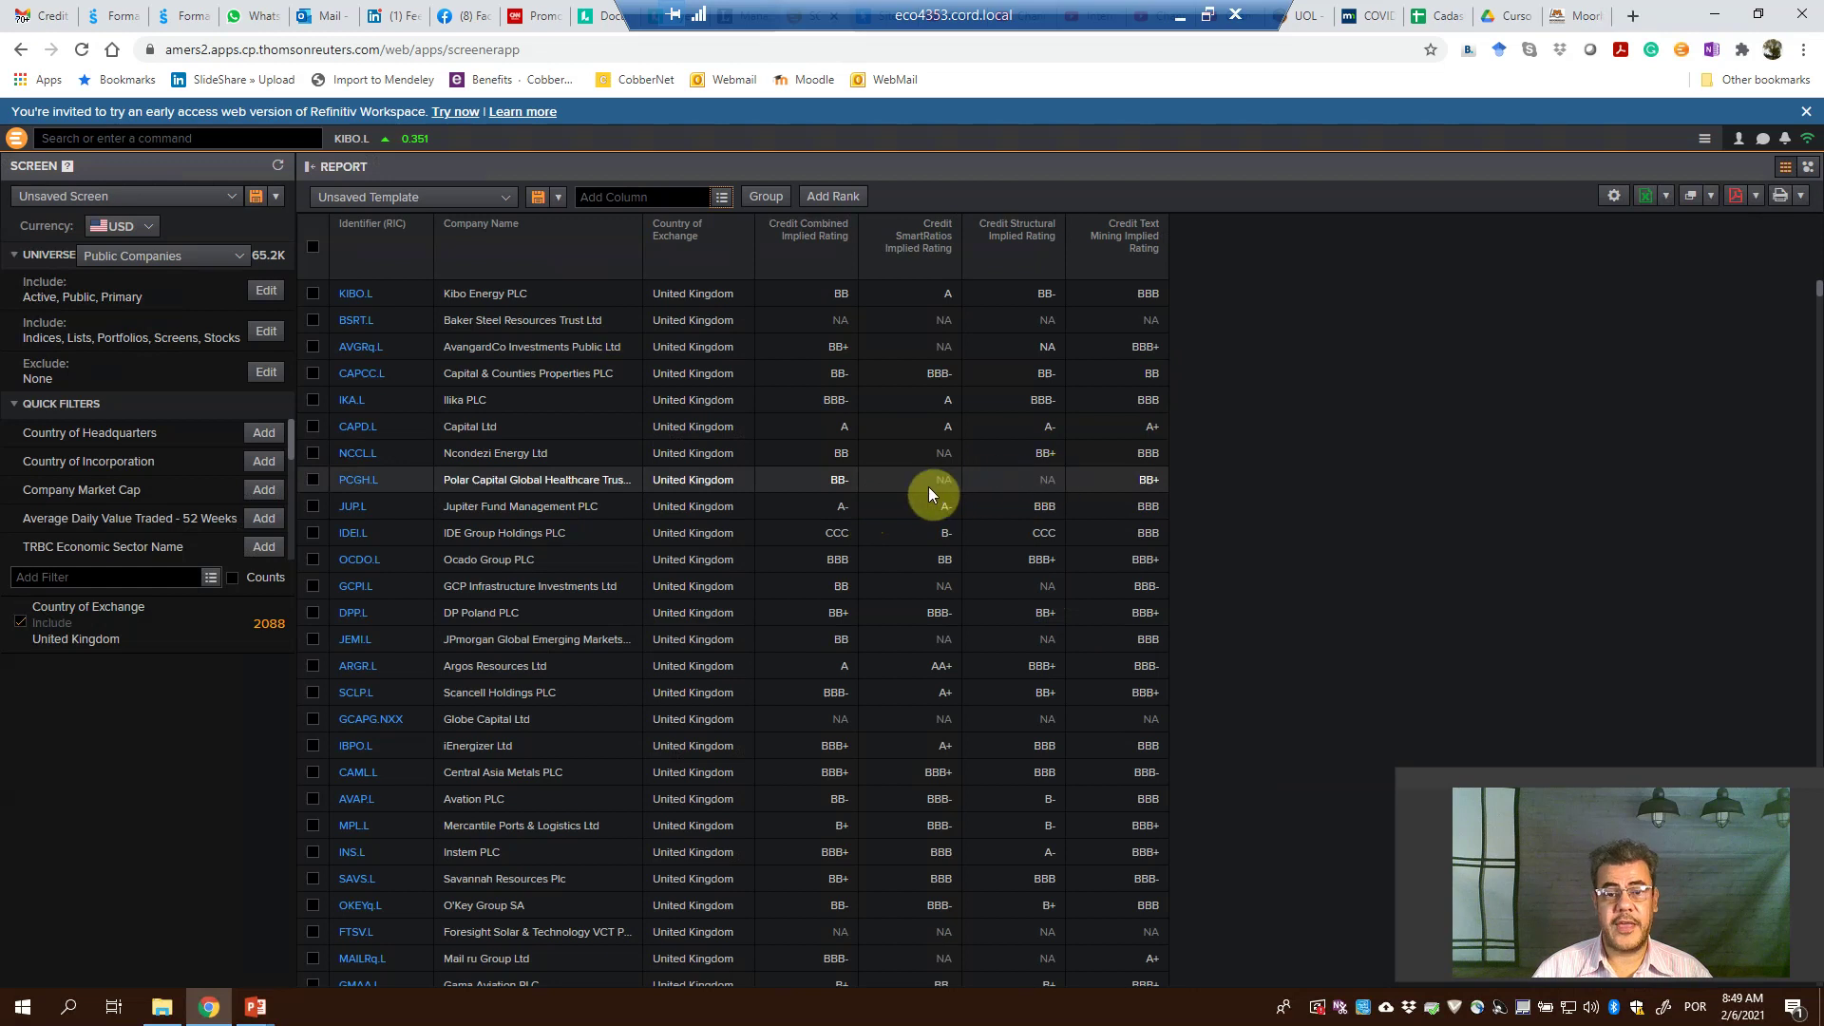
pyautogui.scroll(-5, 1035, 581)
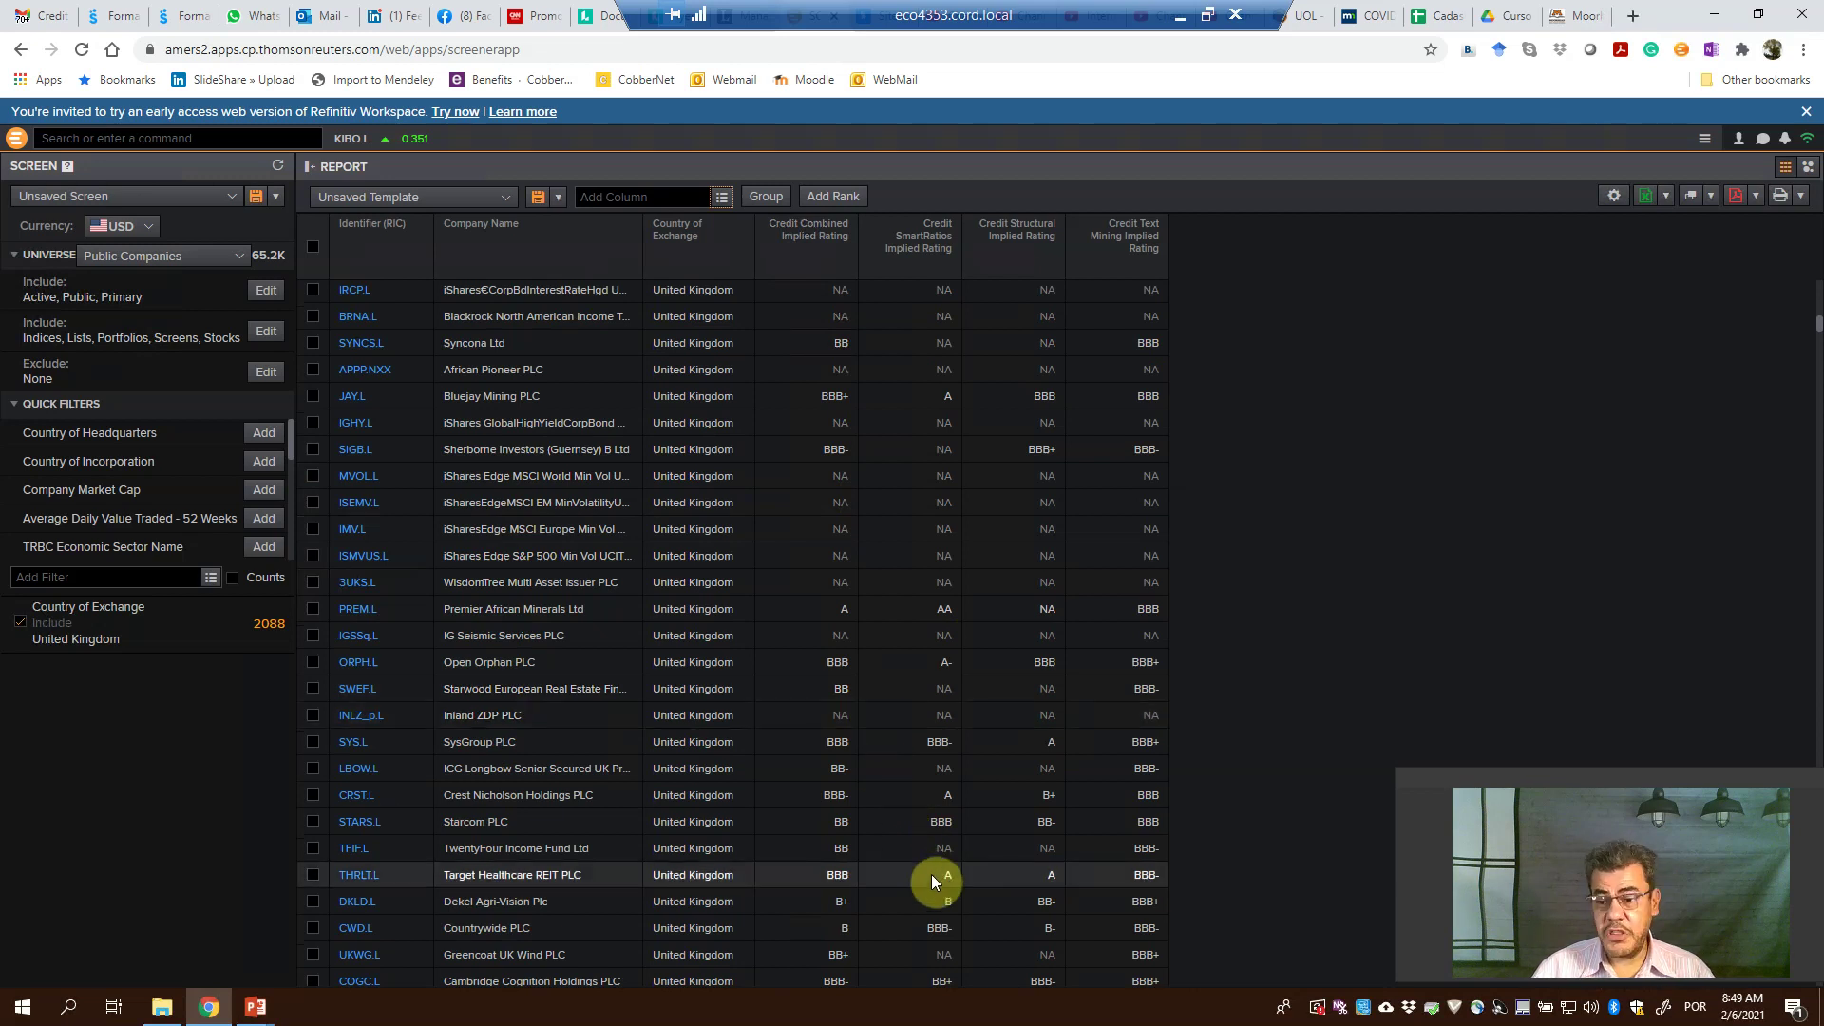
pyautogui.moveTo(793, 225)
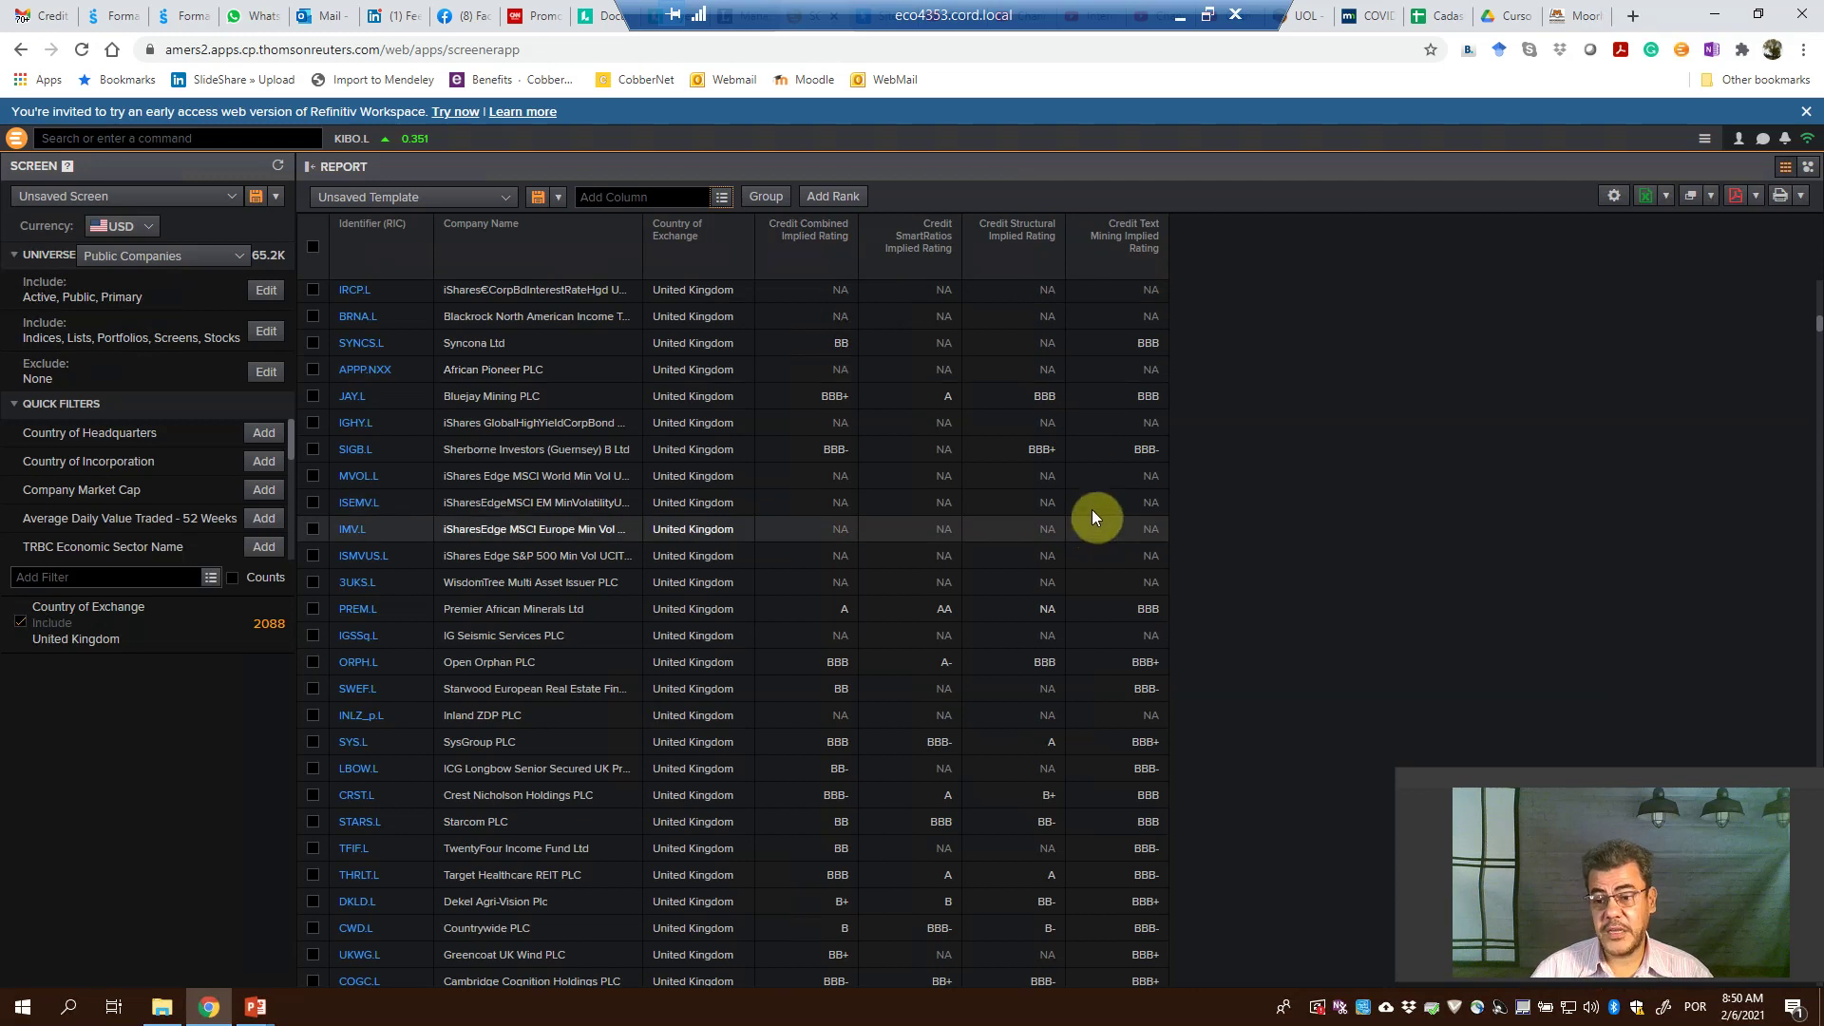
pyautogui.scroll(5, 1092, 513)
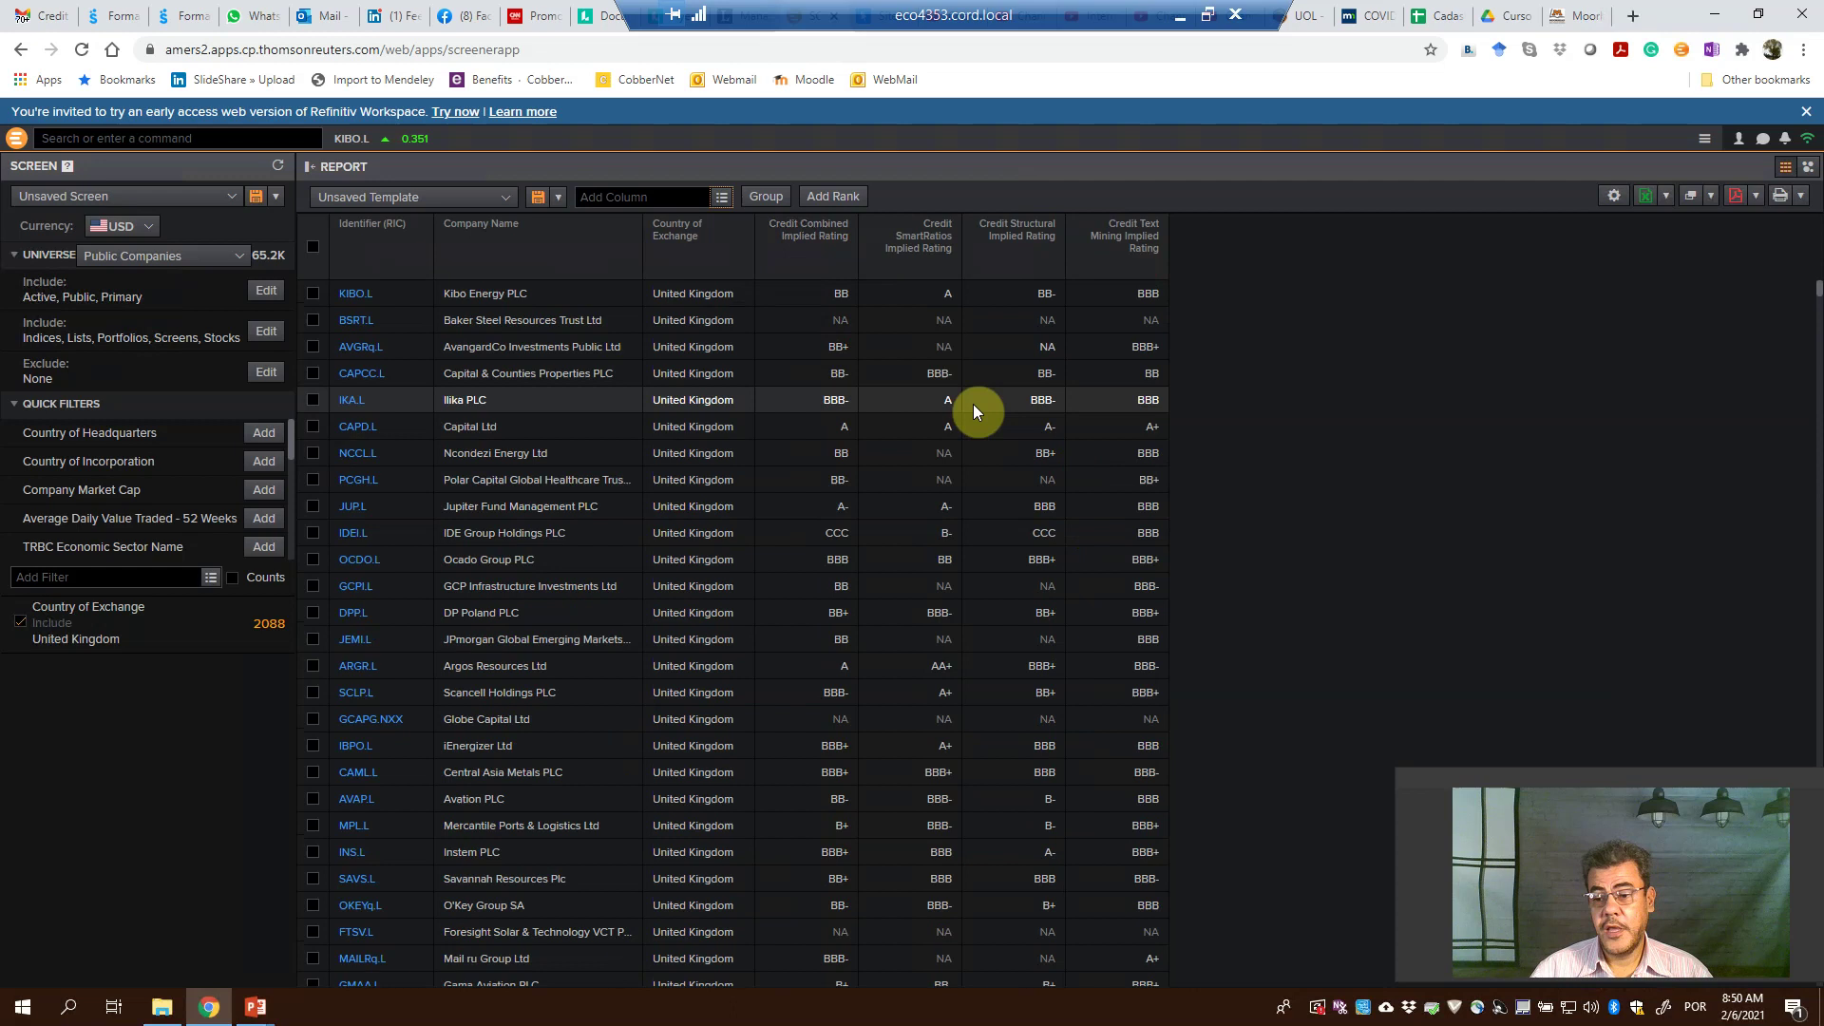
# - Export the report as values to Excel, saving GridExport_February_6_2021_8_50_17.xlsx in Downloads
pyautogui.click(1666, 202)
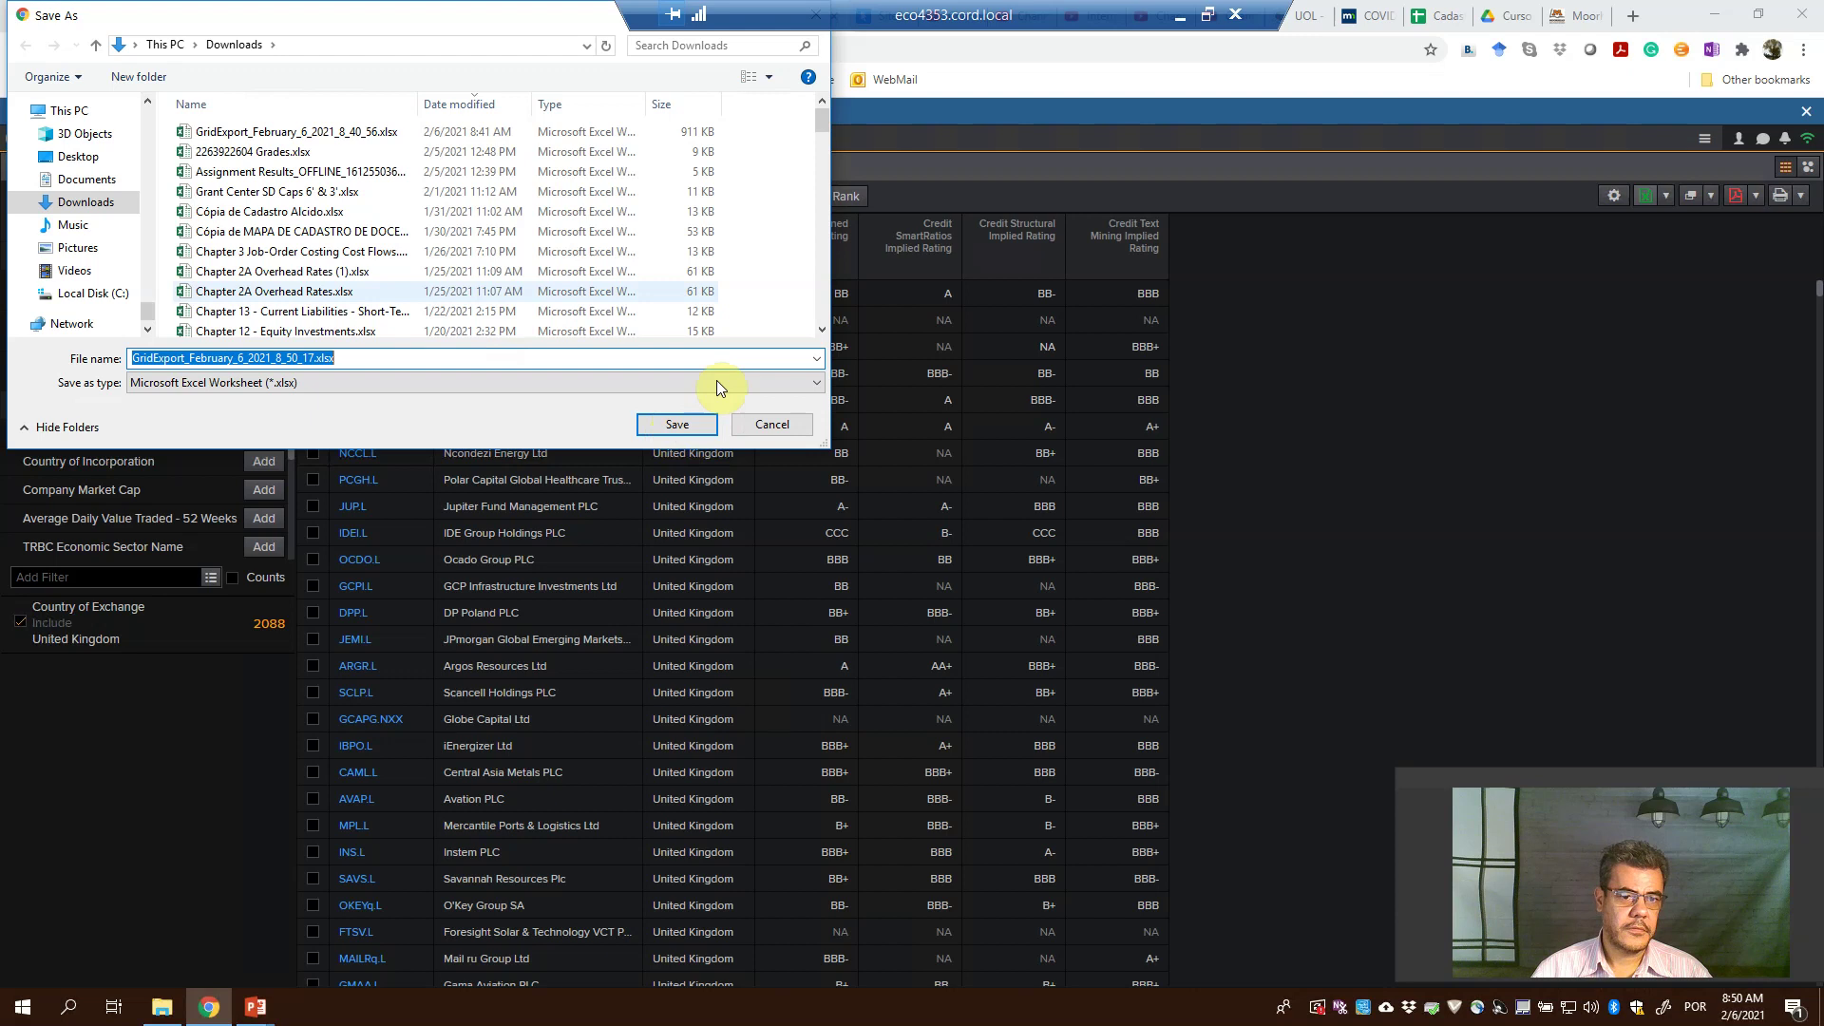
pyautogui.click(676, 424)
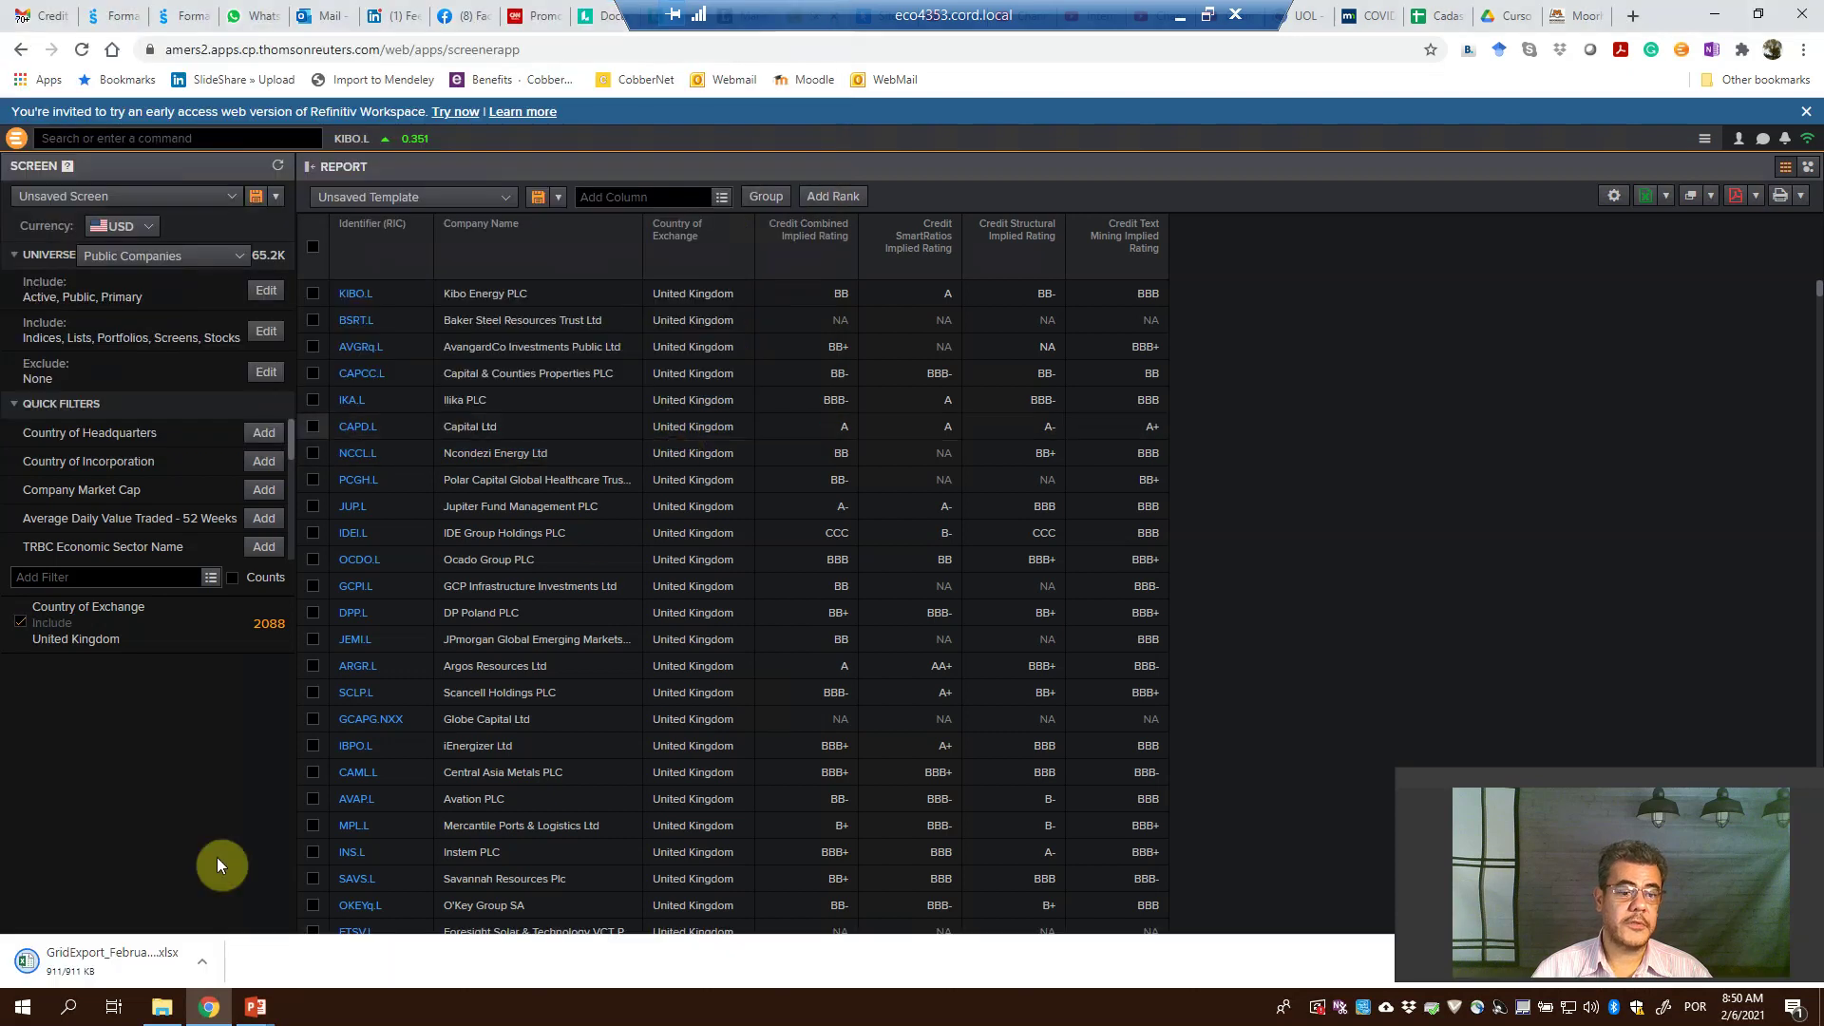
pyautogui.click(105, 965)
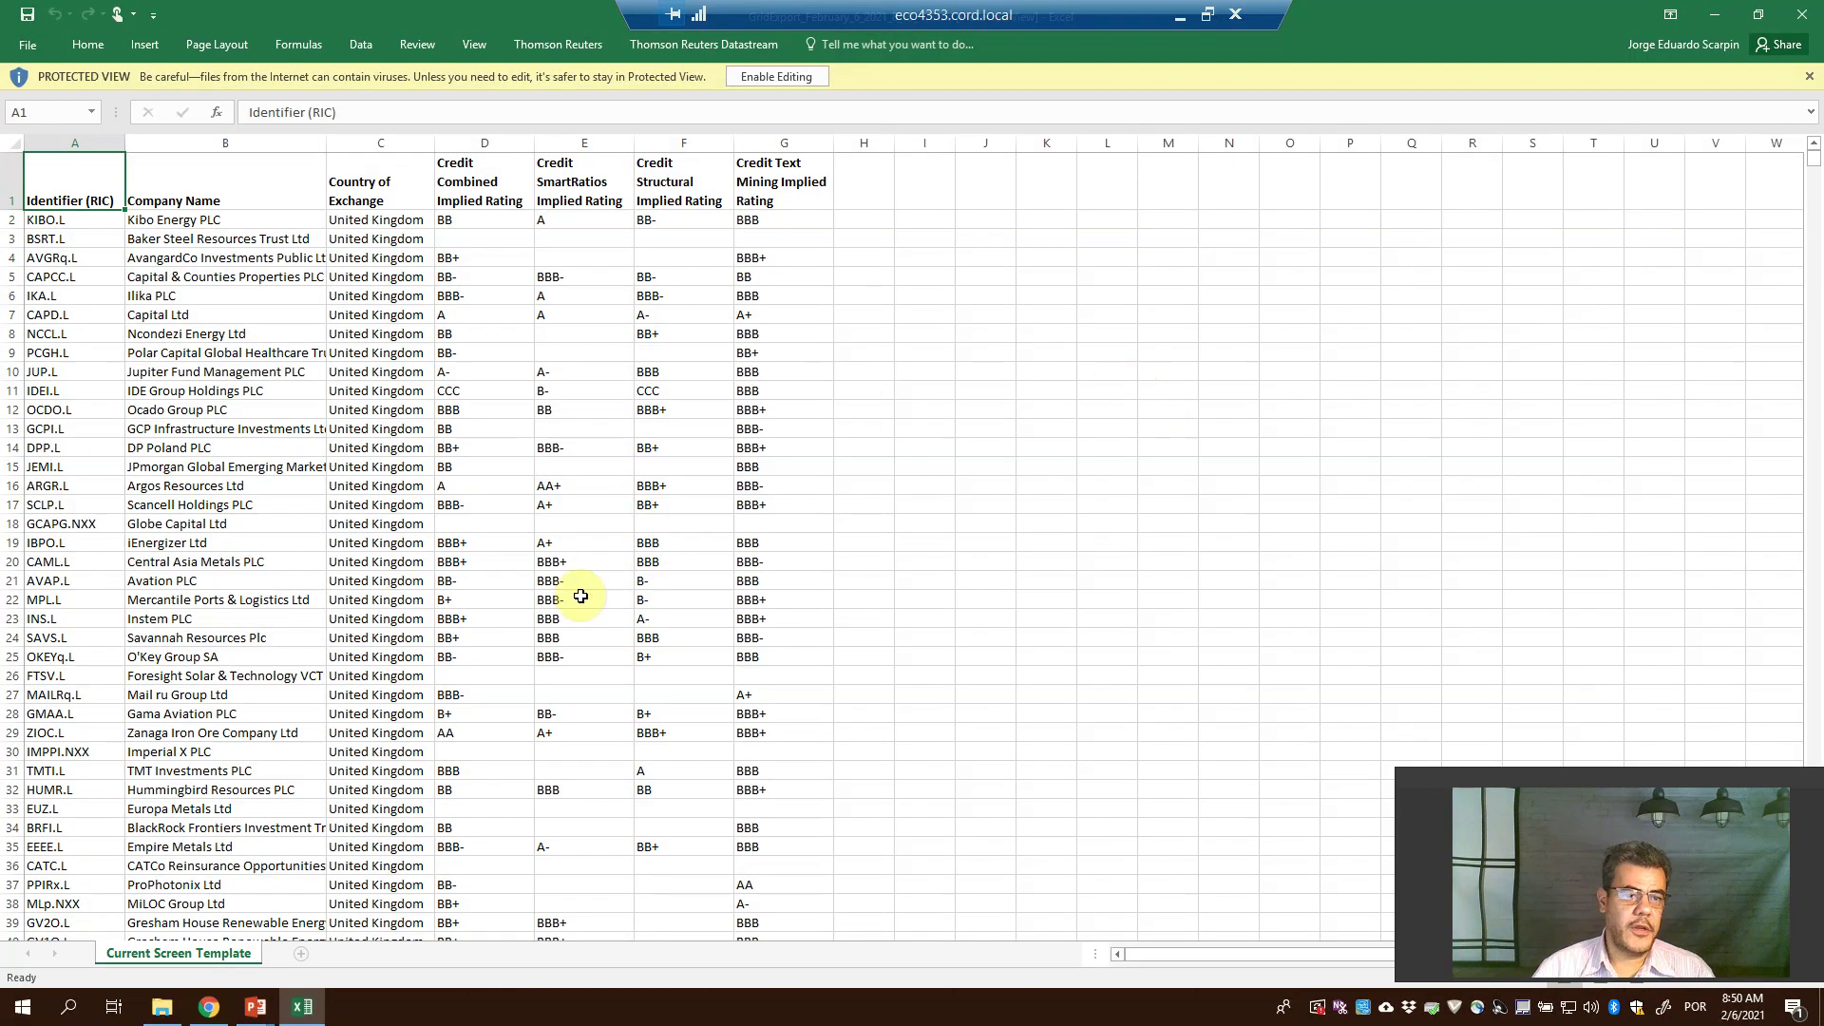
pyautogui.scroll(-10, 581, 597)
pyautogui.scroll(-19, 581, 599)
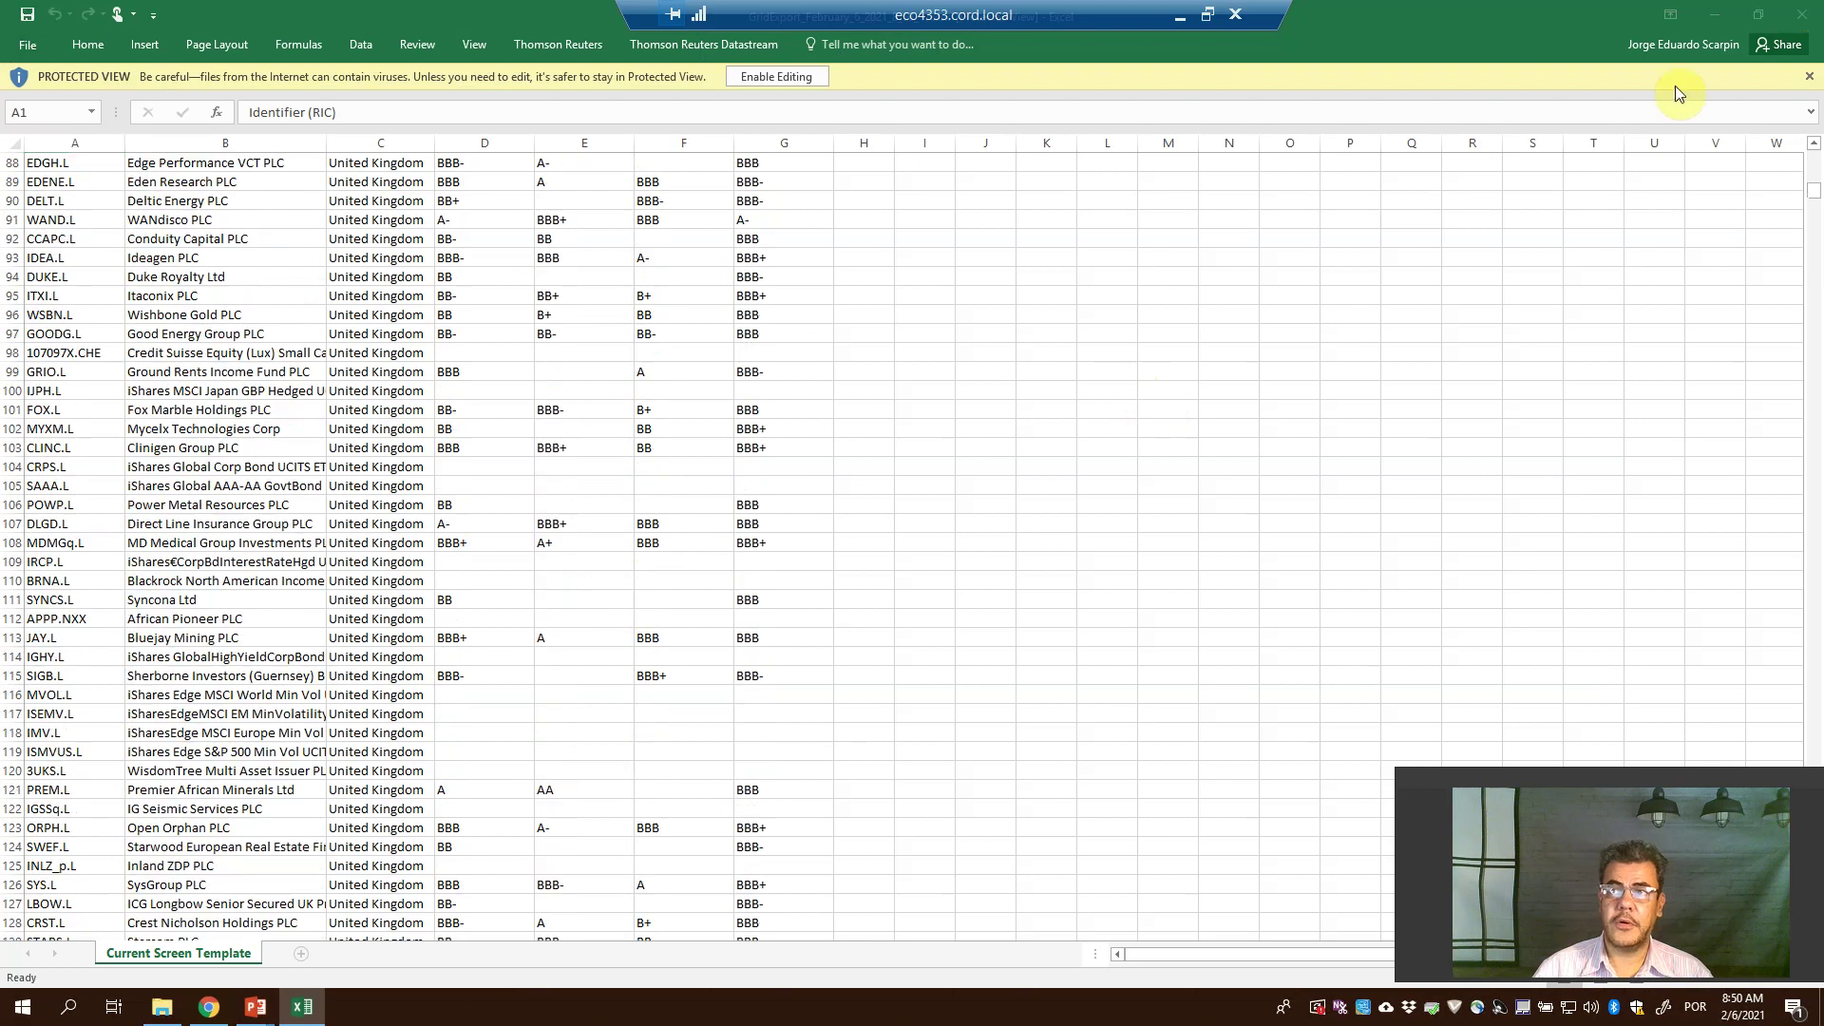
pyautogui.click(1803, 14)
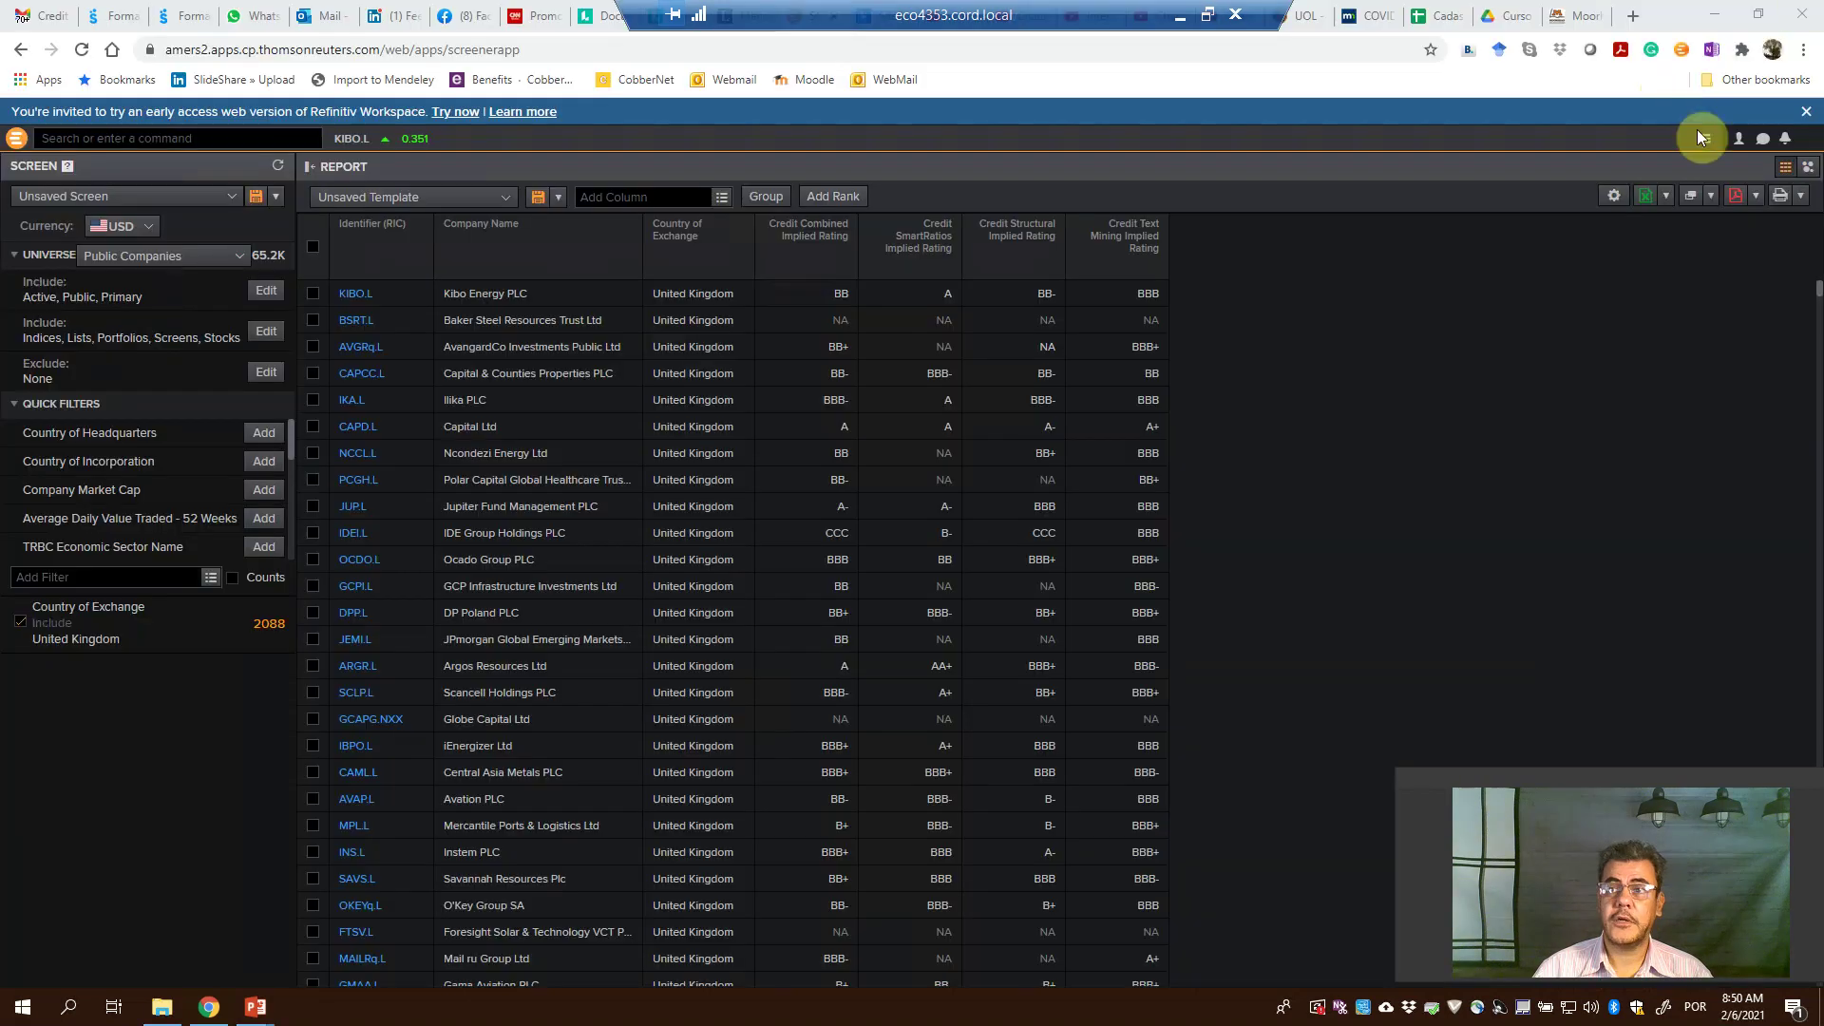
# - Export the report to landscape PDF, saved as GridExport_February_6_2021_8_50_48 (1).pdf
pyautogui.click(1736, 200)
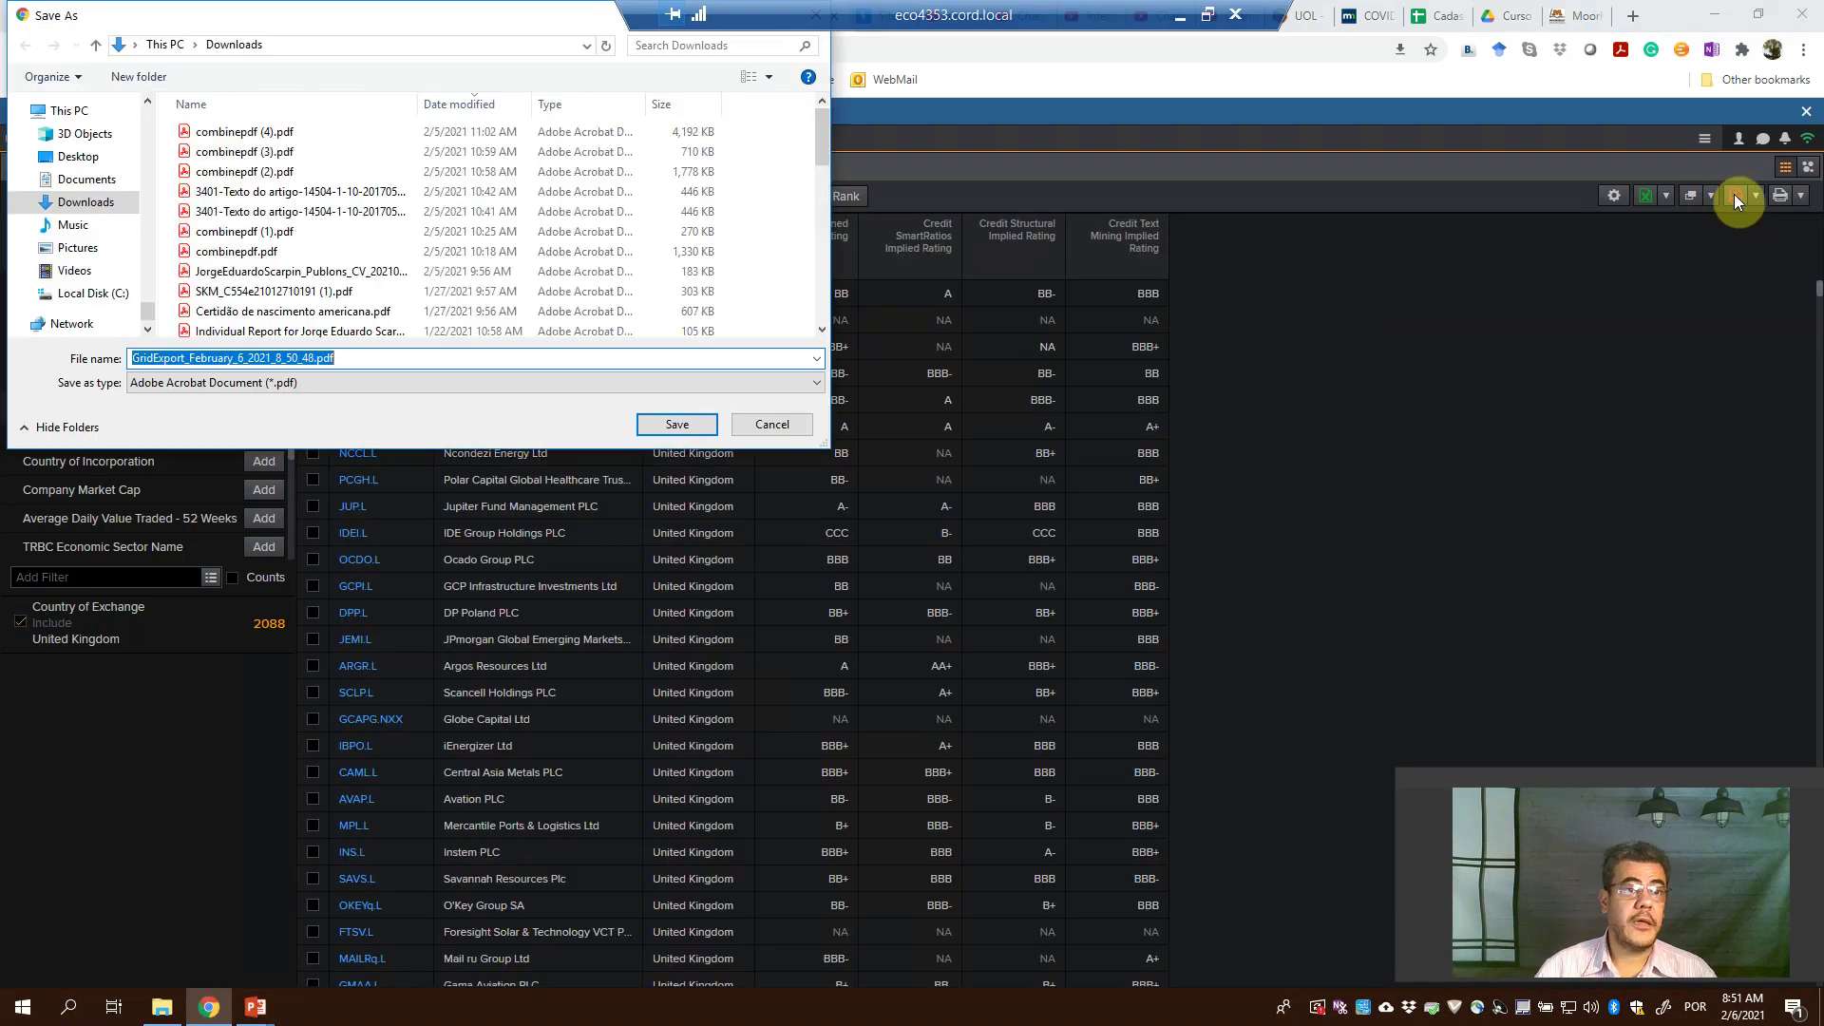
pyautogui.click(677, 424)
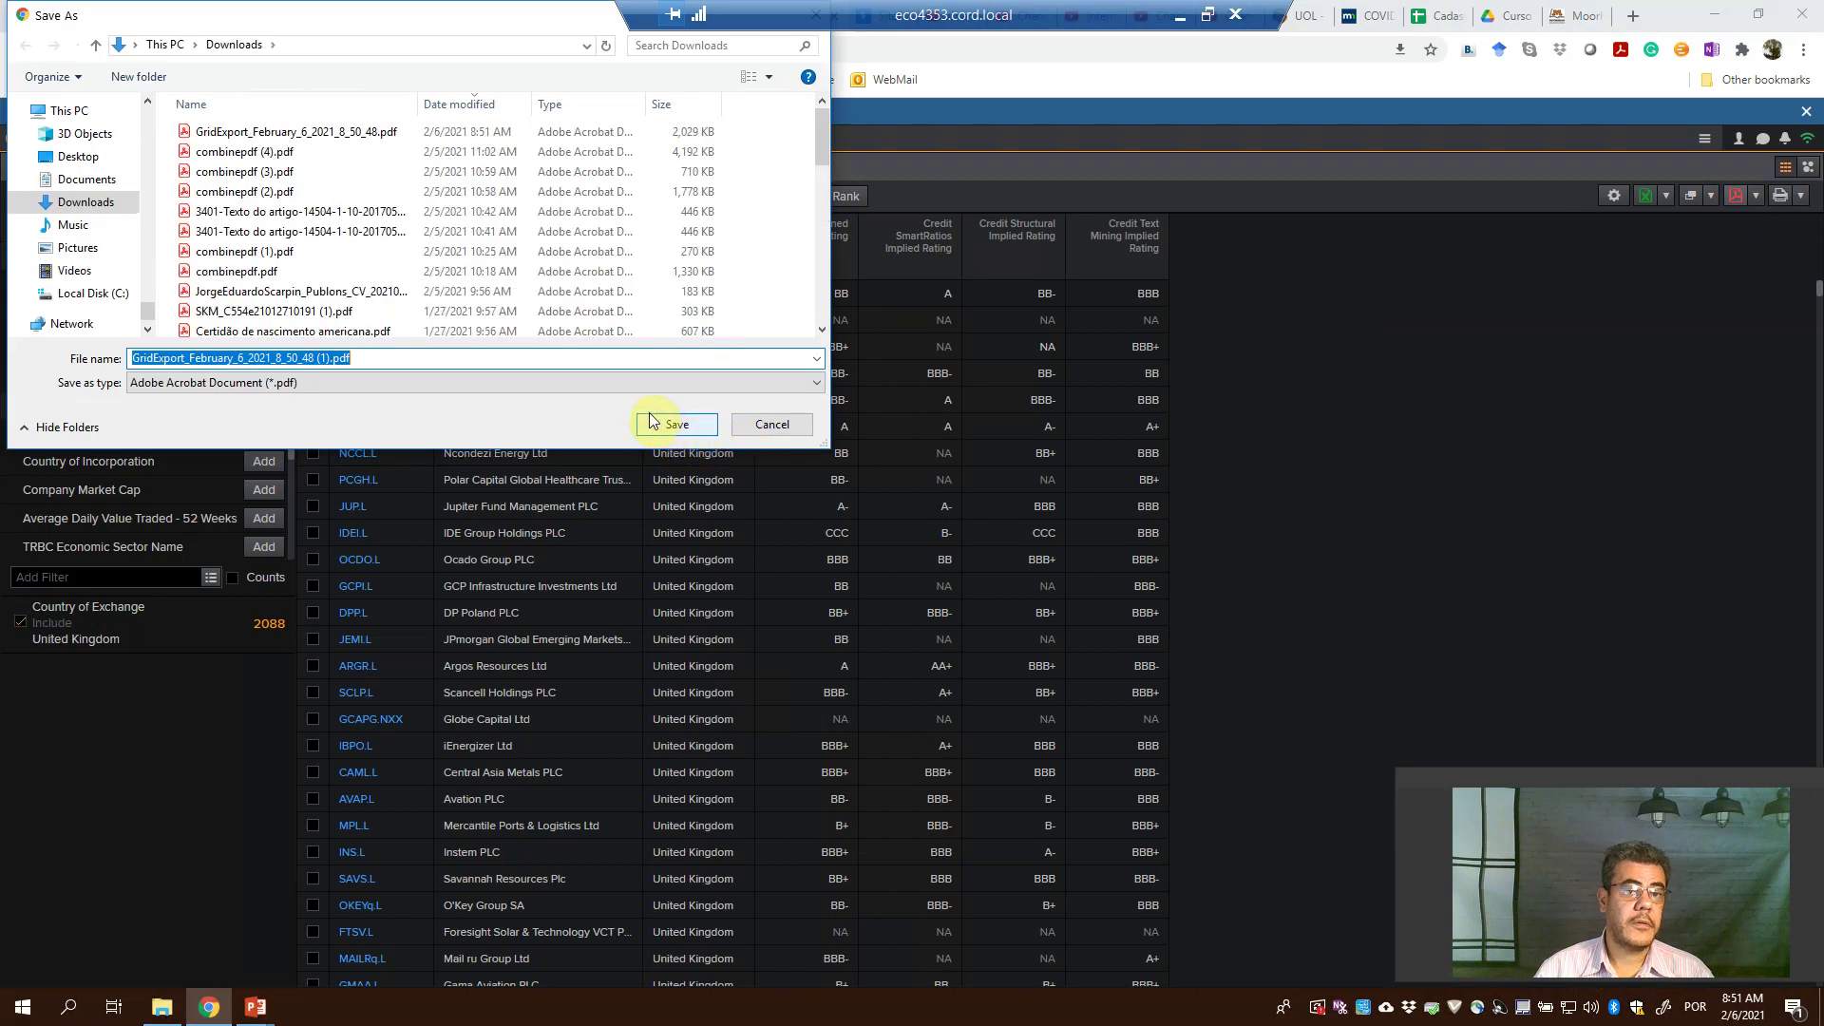
pyautogui.click(690, 424)
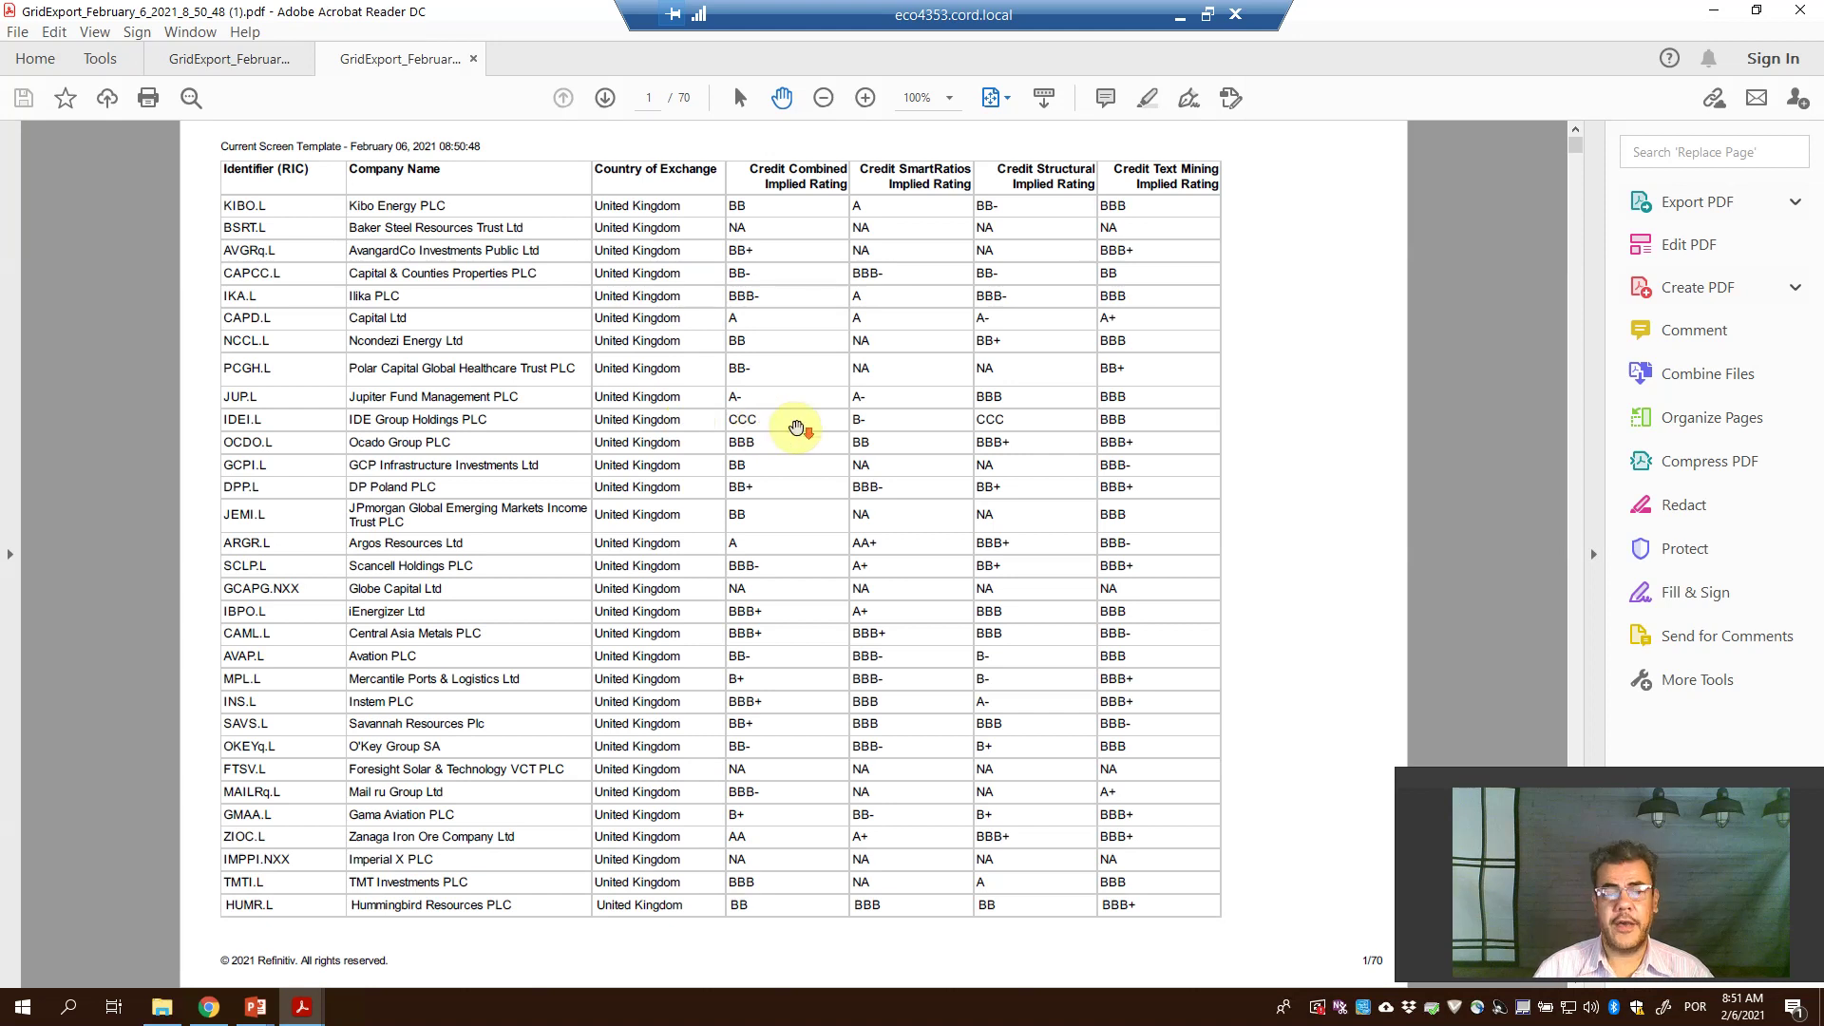
# - Look through the 70-page exported PDF, then close Acrobat Reader and all its tabs
pyautogui.scroll(-10, 797, 428)
pyautogui.scroll(1, 797, 428)
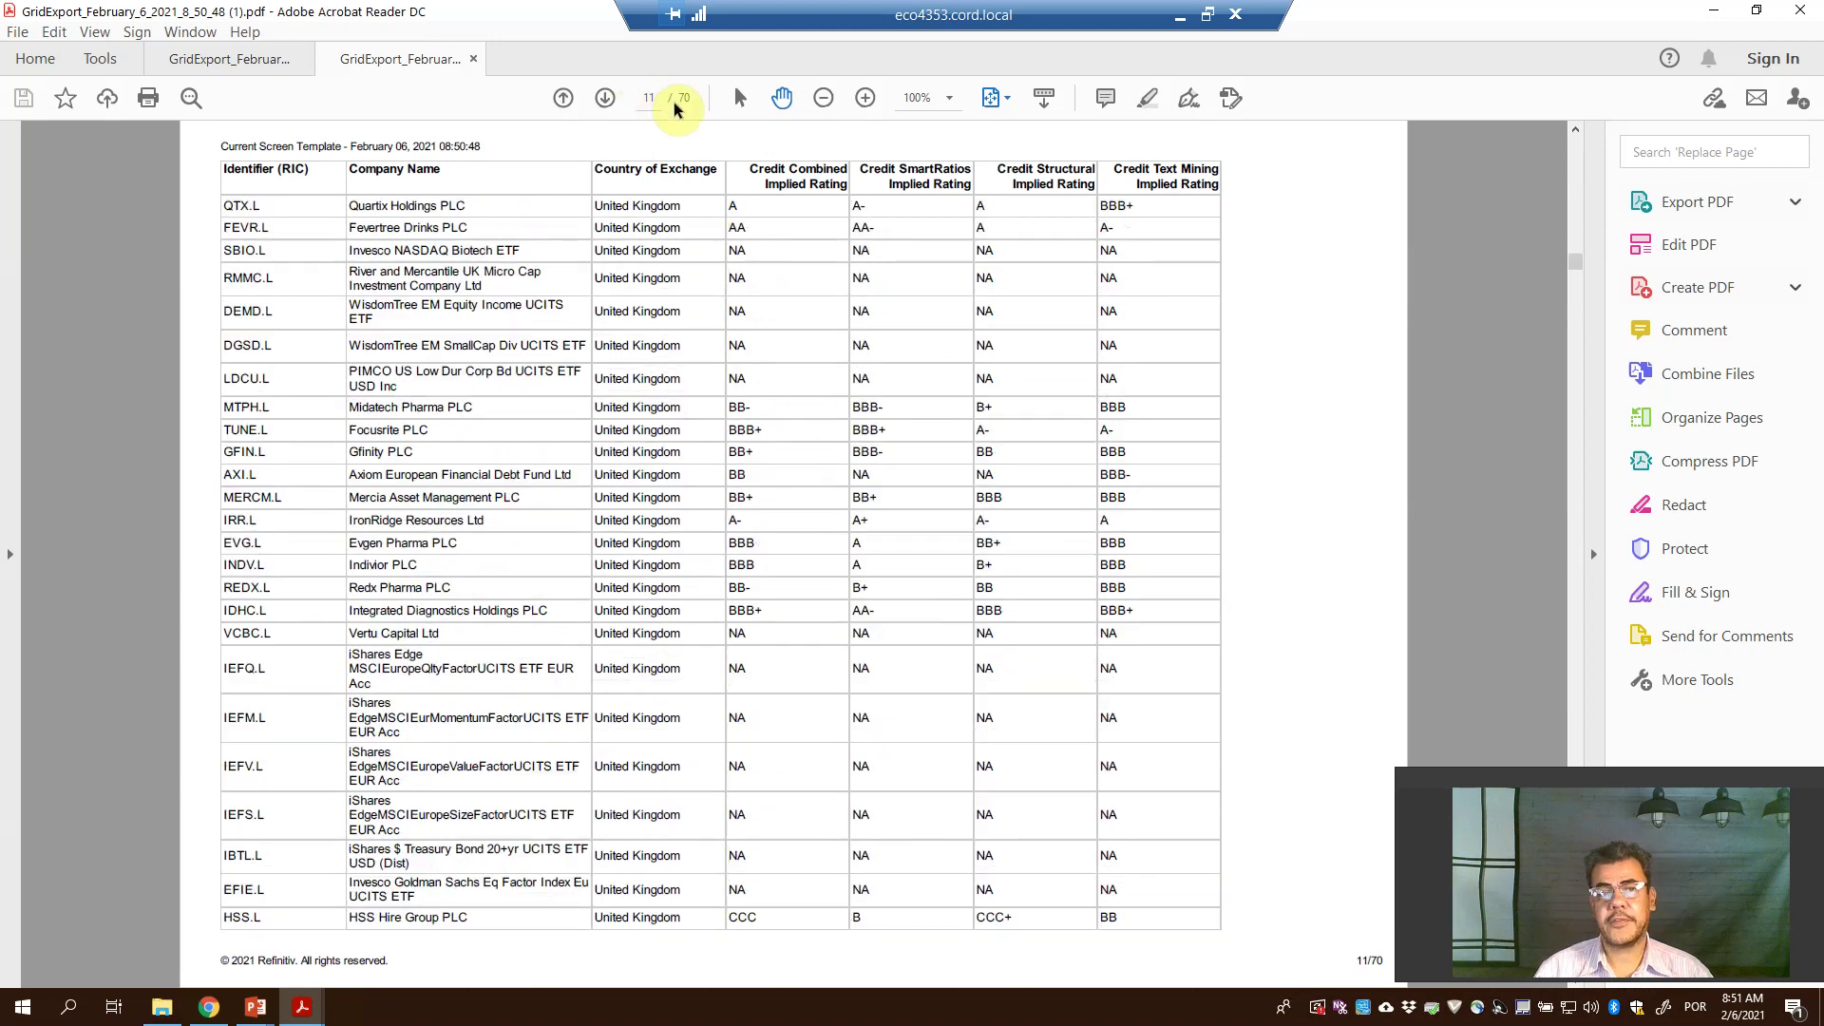
pyautogui.scroll(9, 900, 344)
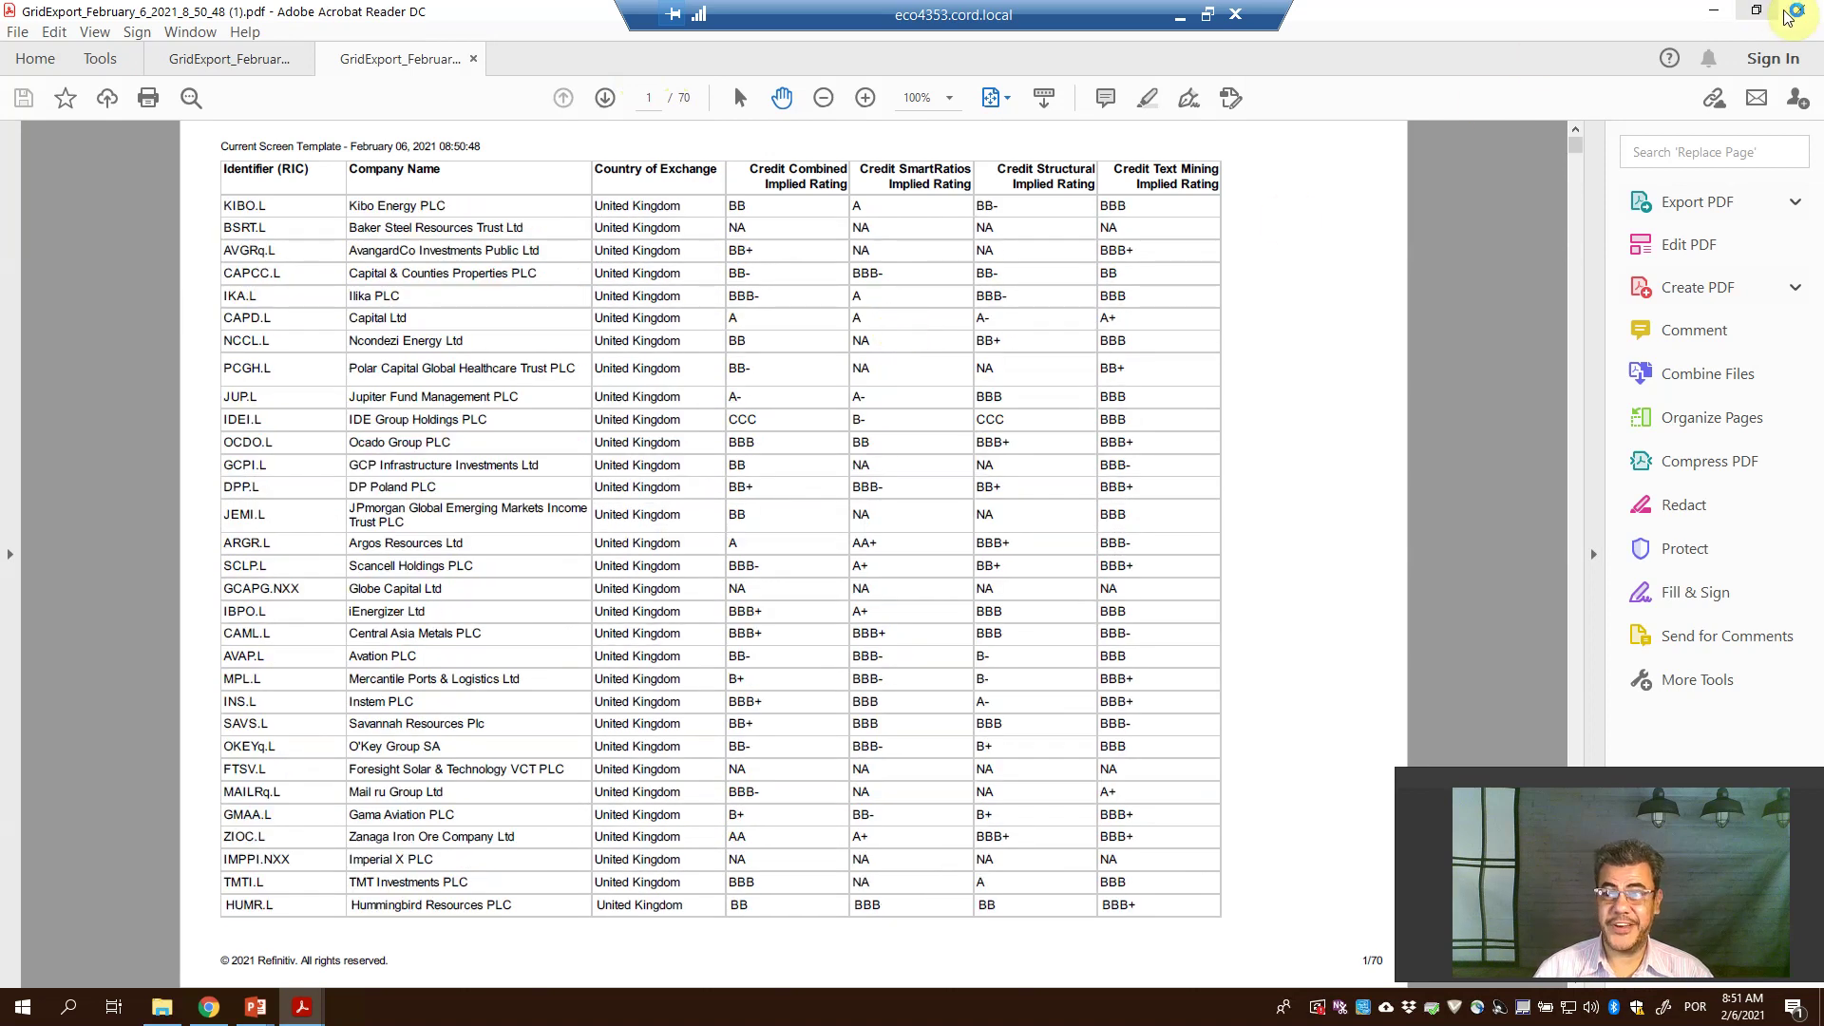
pyautogui.hotkey('alt', 'F4')
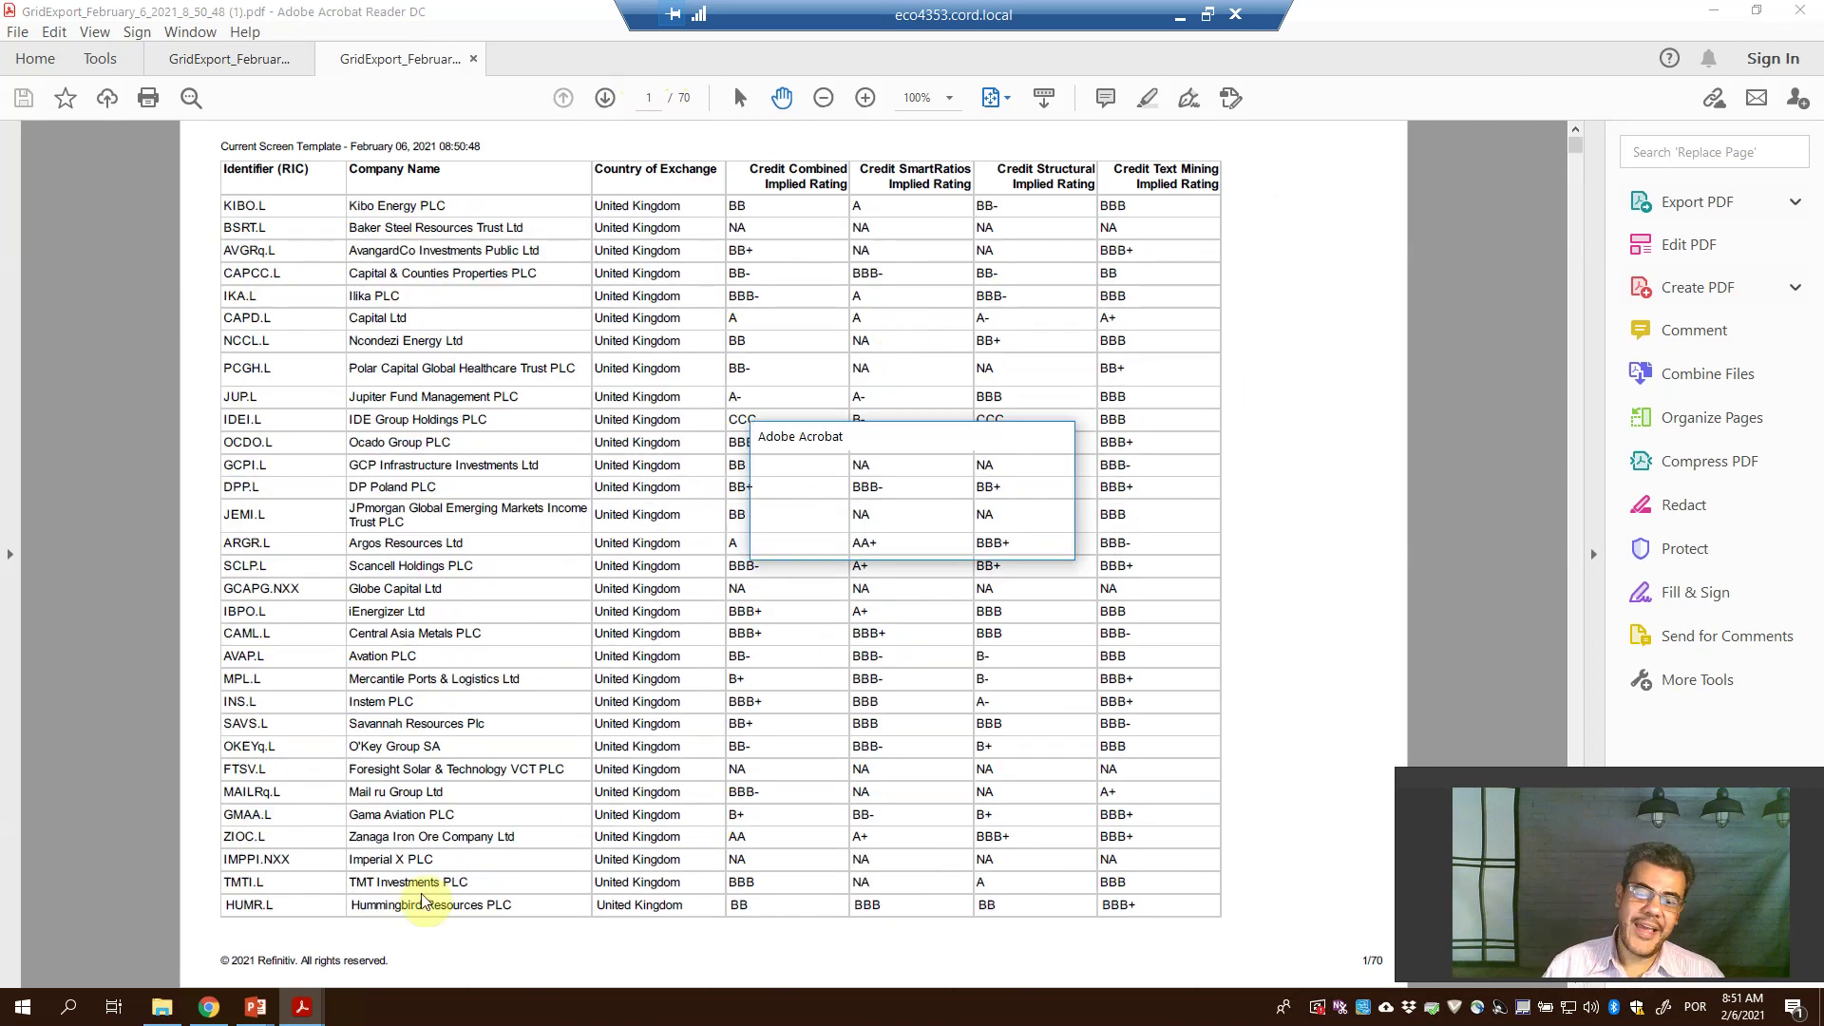
pyautogui.click(808, 540)
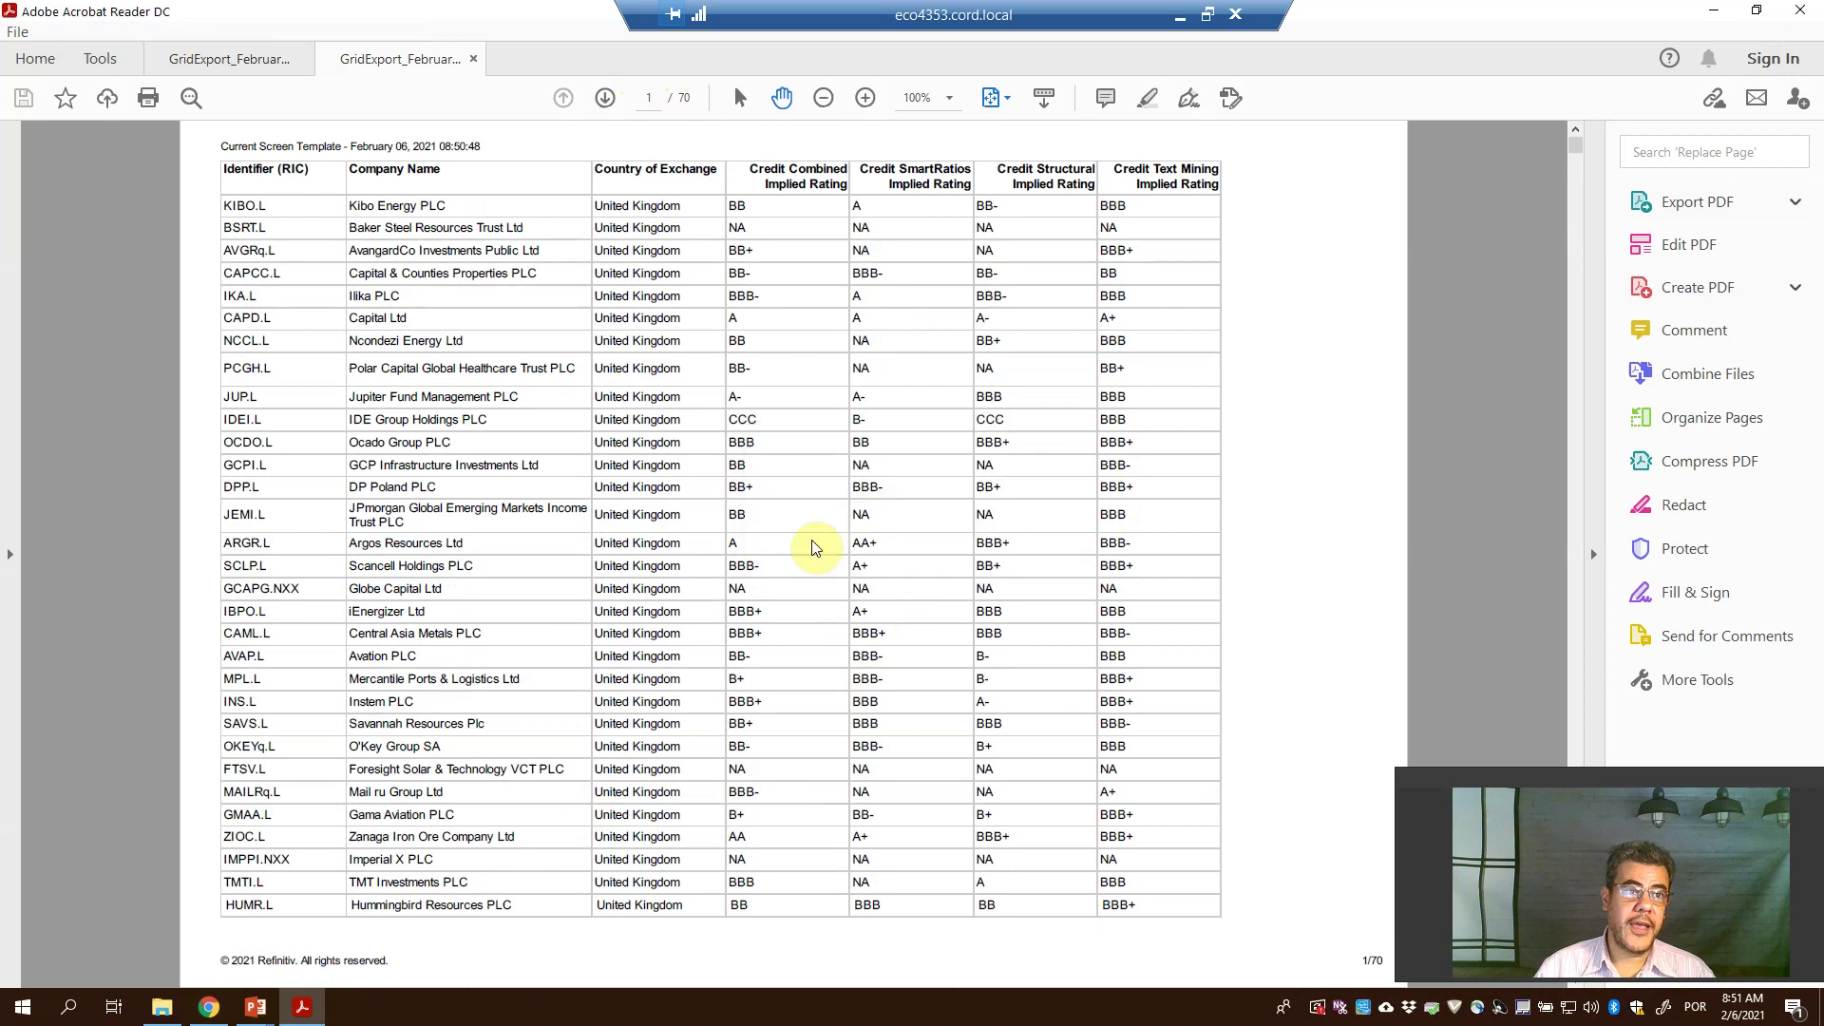
# - Bring up the PowerPoint slide show preview from the taskbar
pyautogui.moveTo(263, 1017)
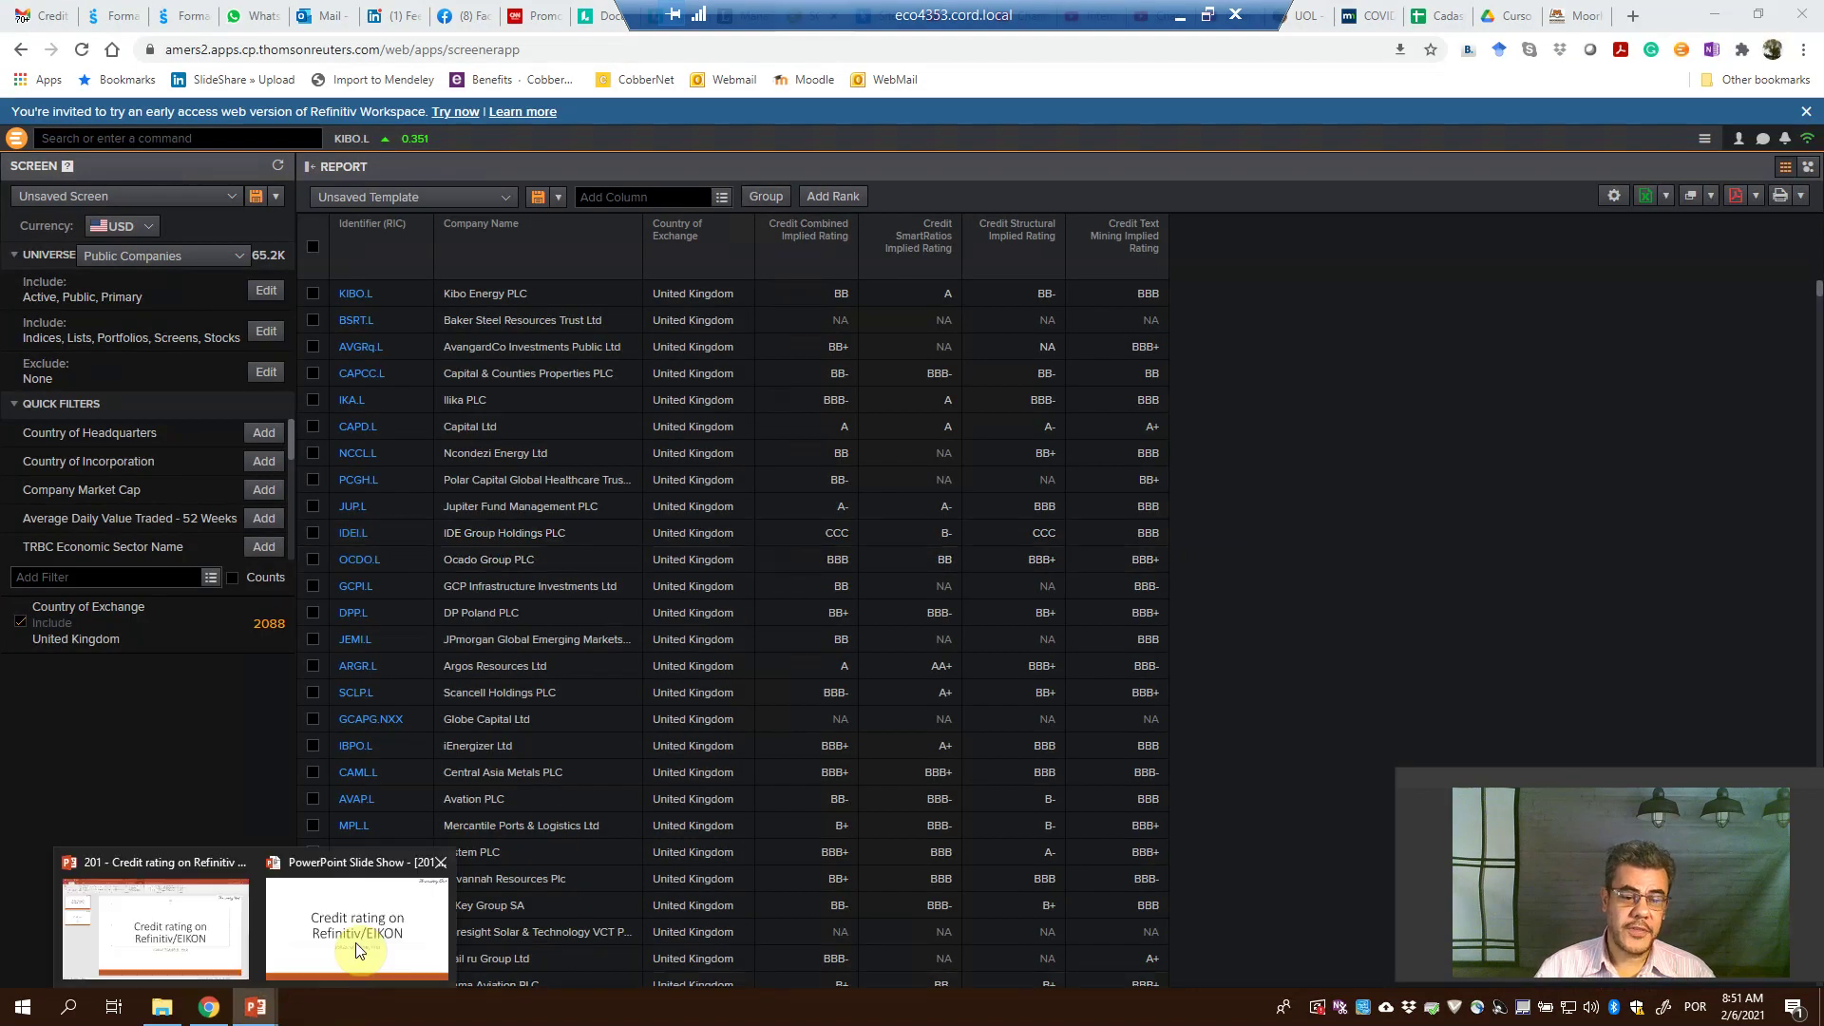